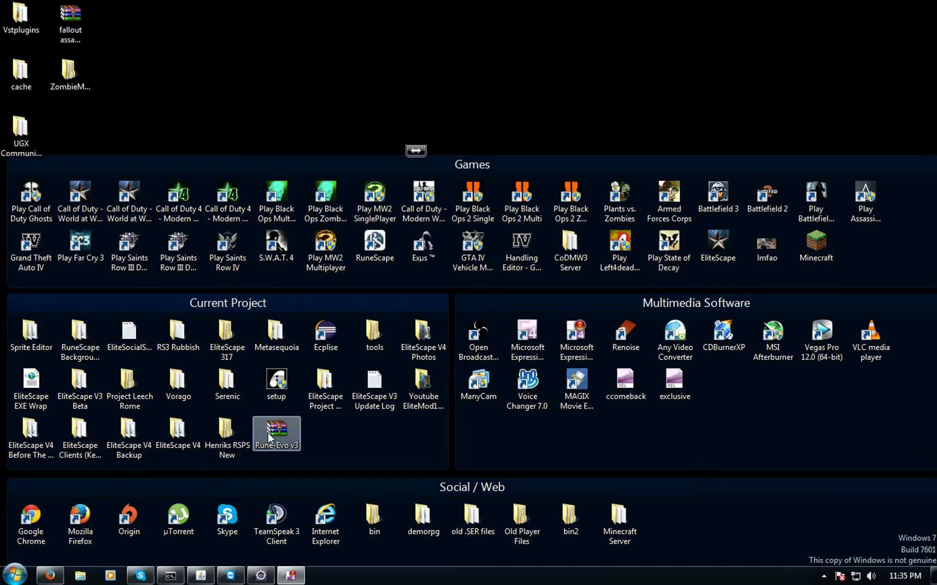
Launch Cache Editor from the EliteScape V4\data\EliteScape Tools folder
click(129, 434)
double_click(178, 434)
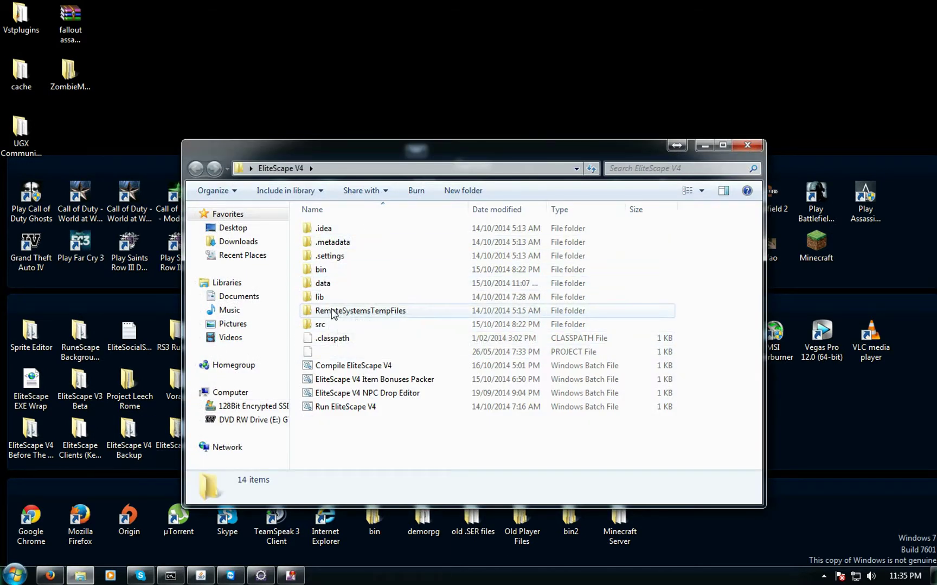
click(335, 285)
double_click(335, 285)
double_click(361, 325)
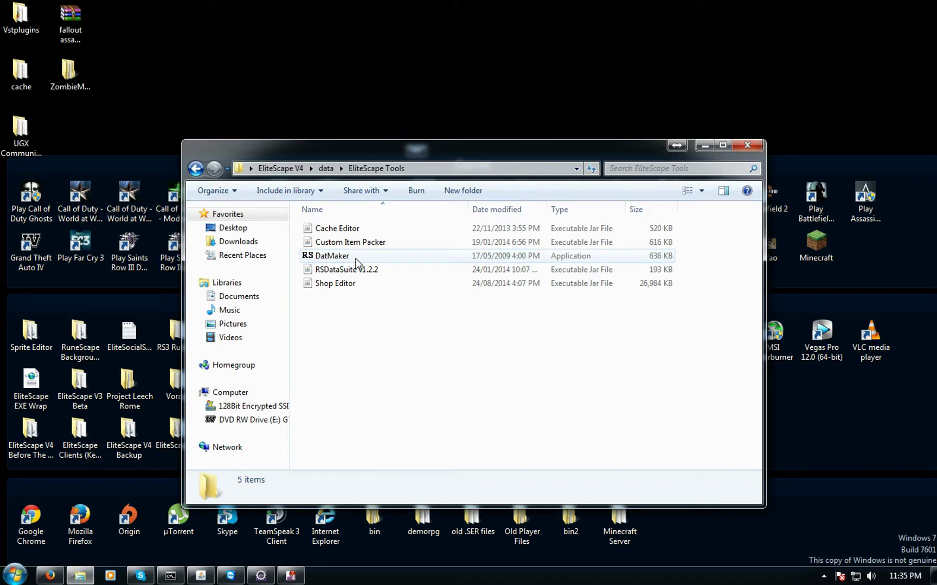
double_click(350, 230)
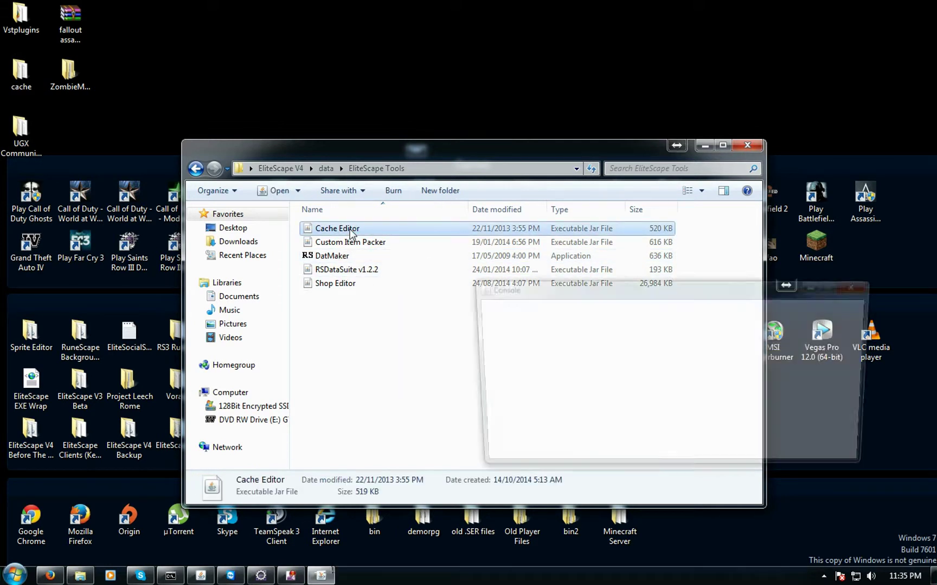
Start File > Load Cache and browse to Desktop\EliteScape V4\data
click(480, 305)
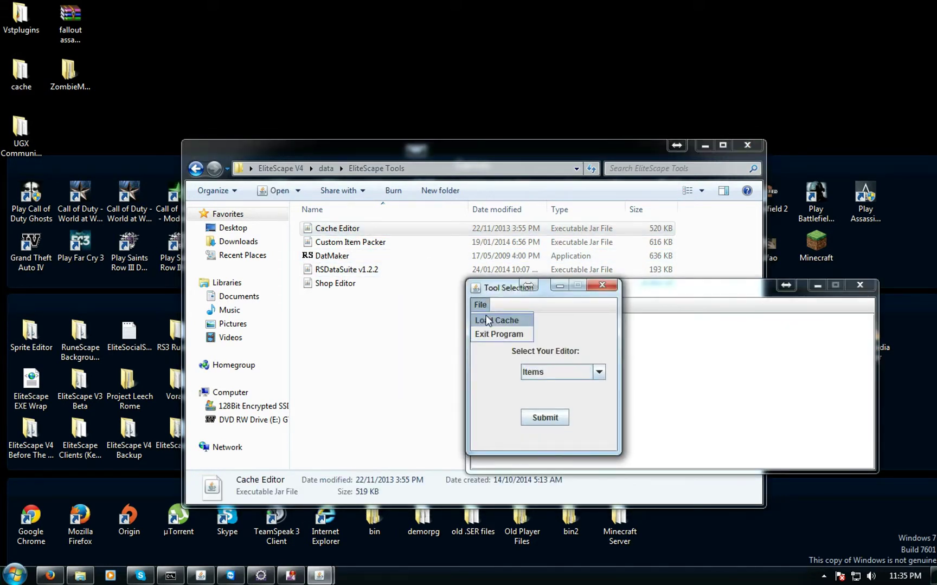
click(490, 318)
drag(534, 257, 274, 278)
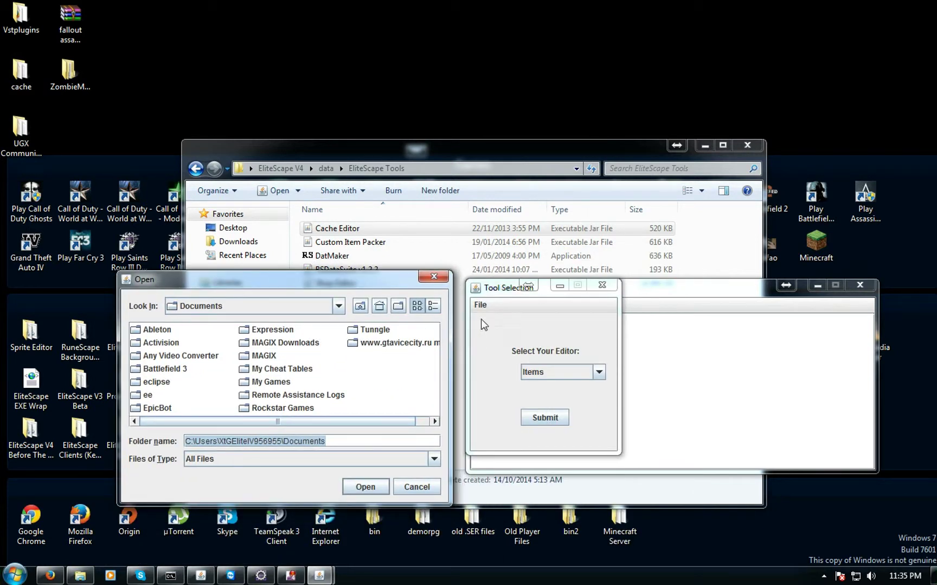
click(378, 306)
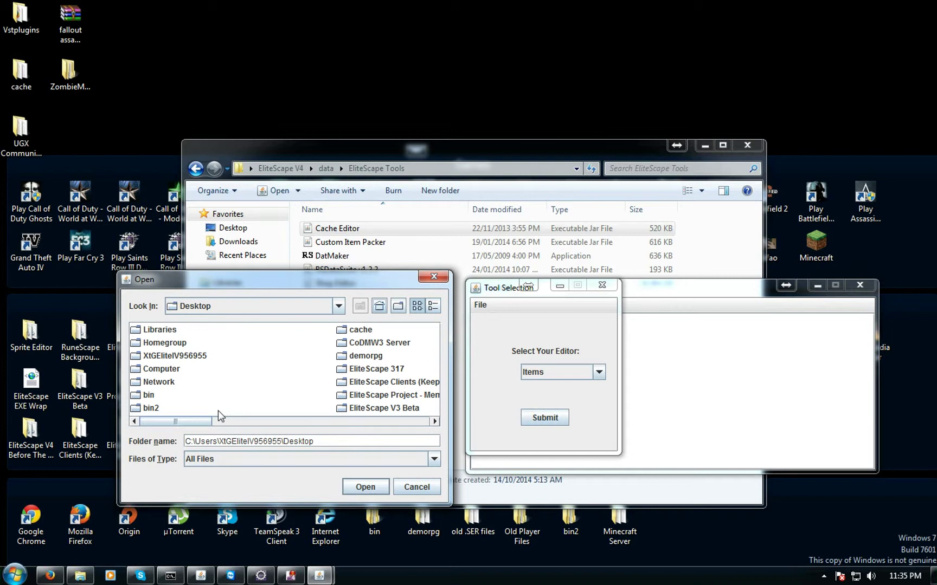
drag(193, 420, 261, 420)
click(312, 332)
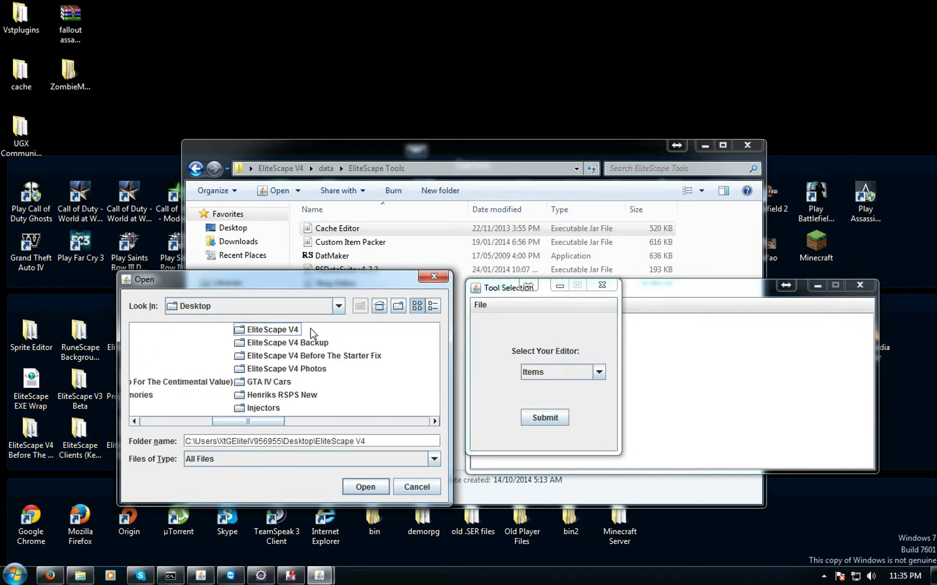
double_click(267, 331)
double_click(144, 382)
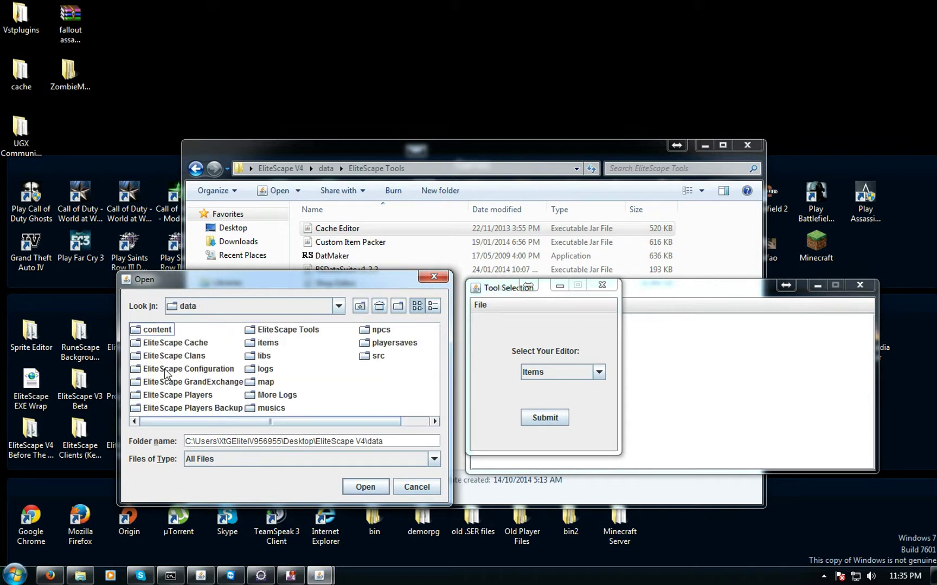
Select the EliteScape Cache folder and load it
click(168, 344)
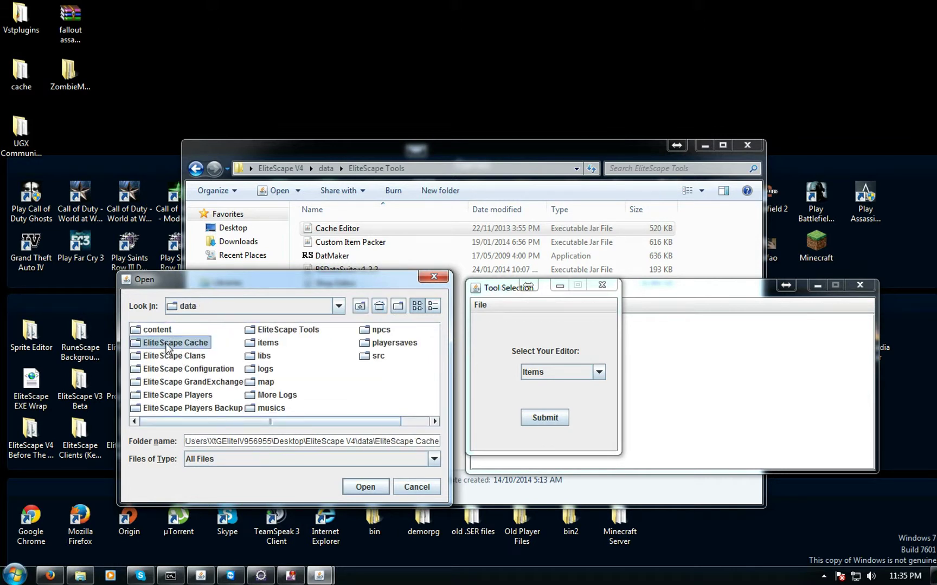
right_click(343, 376)
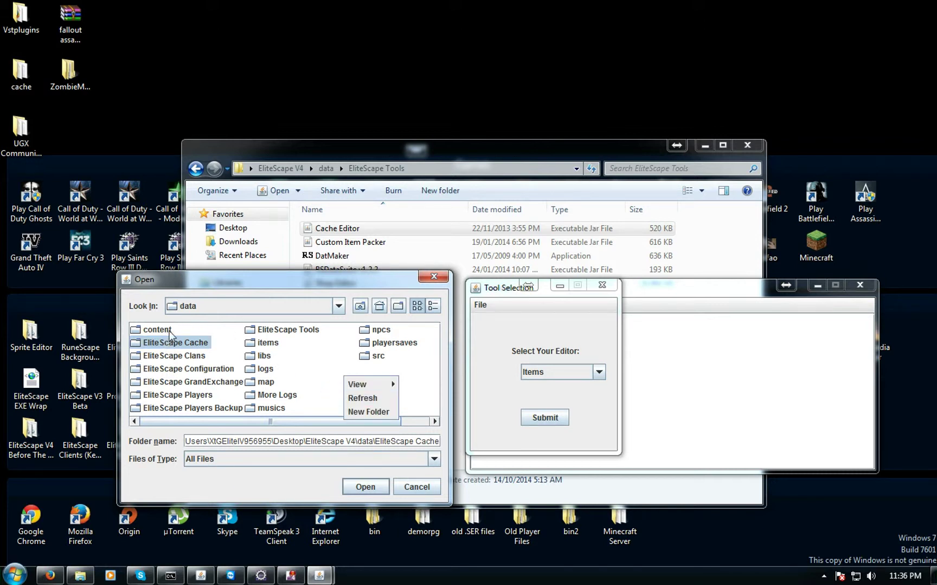
click(182, 344)
click(222, 369)
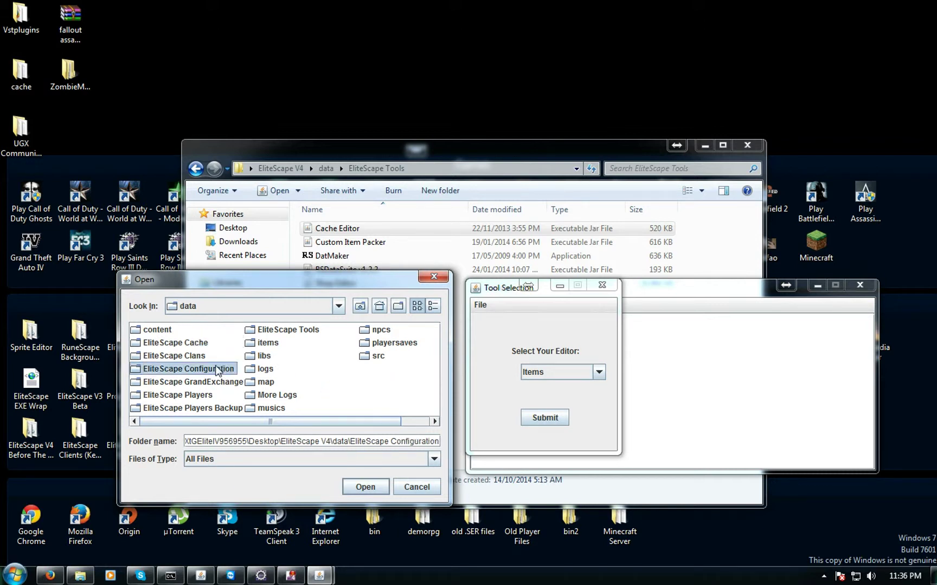
click(160, 344)
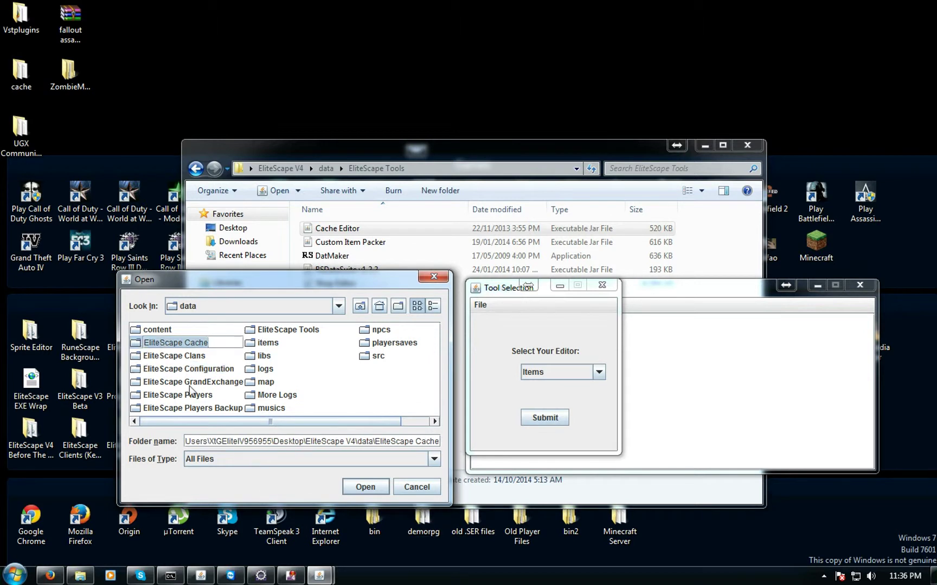
click(179, 370)
click(170, 343)
click(357, 485)
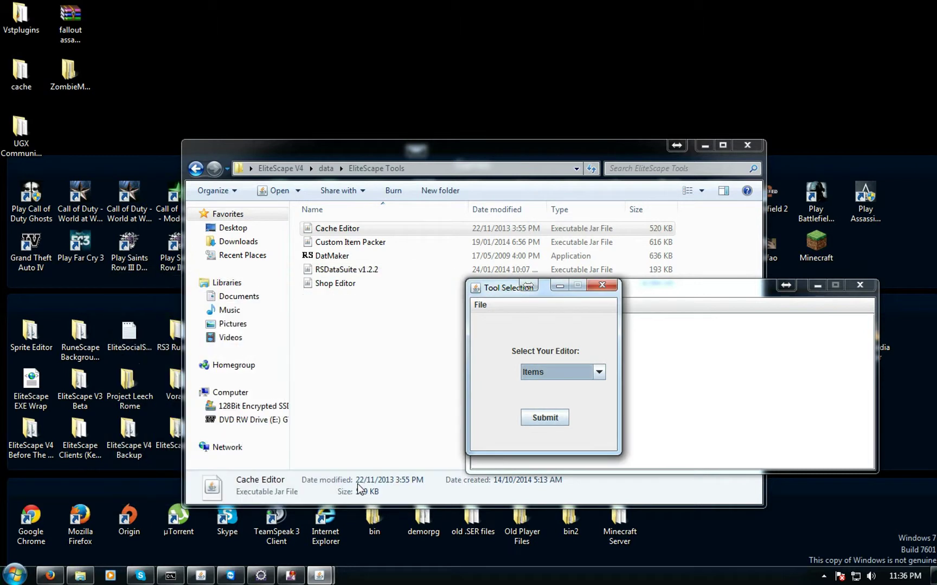
Choose the Items editor and open its item list
click(577, 373)
click(542, 387)
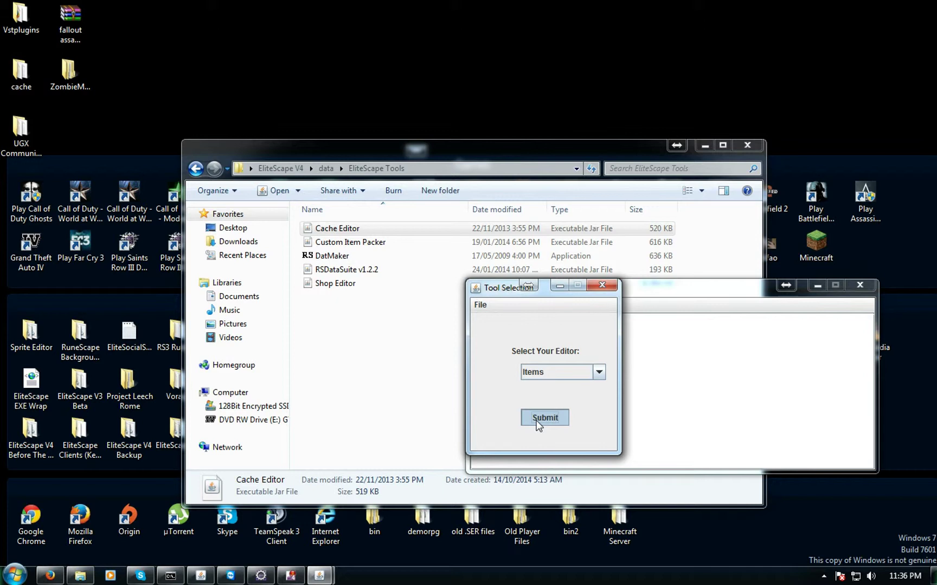
click(538, 423)
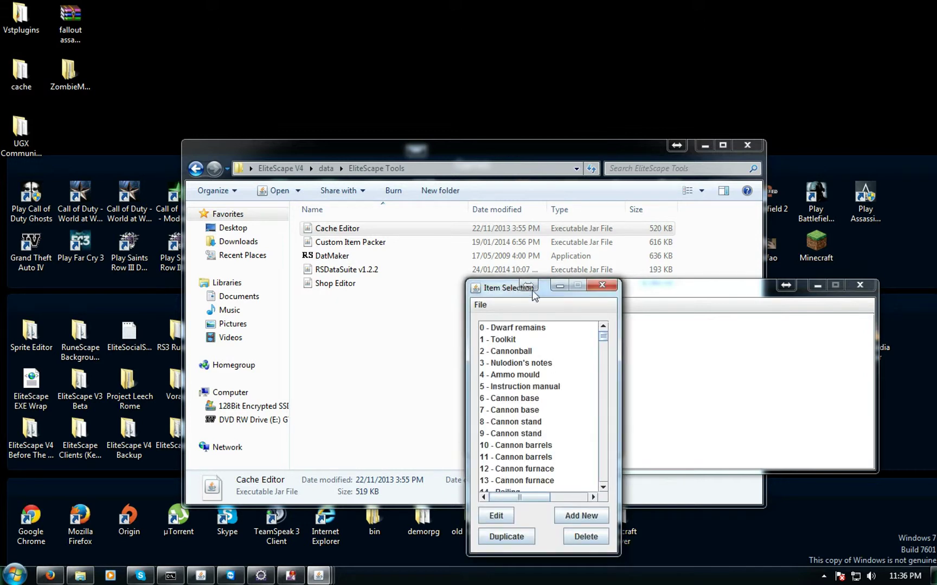
drag(444, 340, 443, 488)
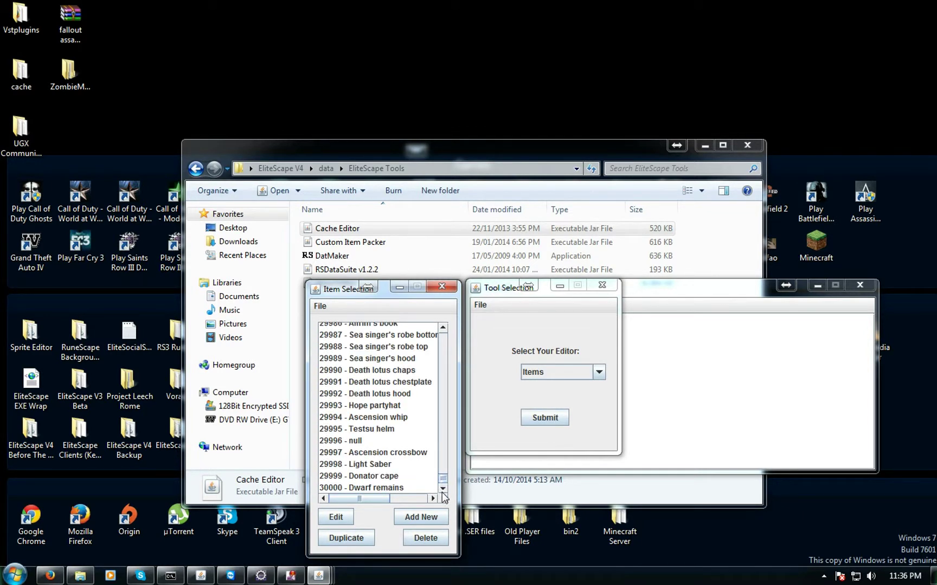
Find and select item 29993 - Hope partyhat in the list
click(404, 431)
scroll(404, 434, up, 20)
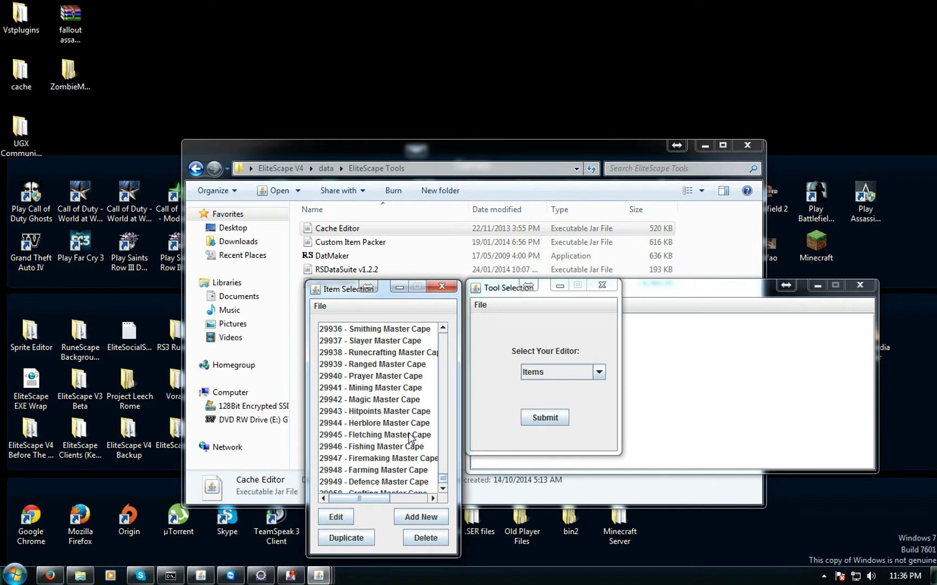
scroll(410, 438, up, 6)
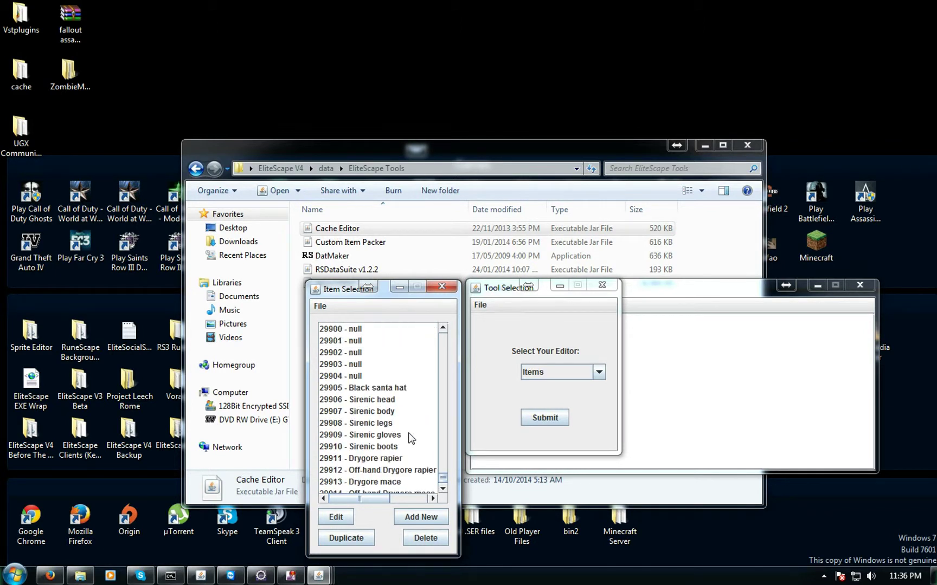
click(404, 389)
scroll(404, 394, down, 4)
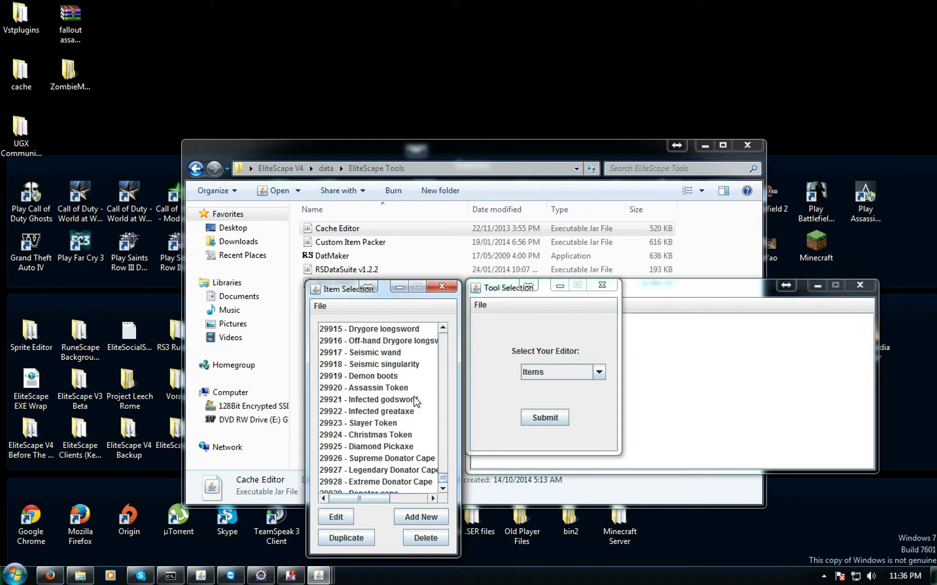
scroll(415, 403, down, 7)
scroll(416, 401, down, 18)
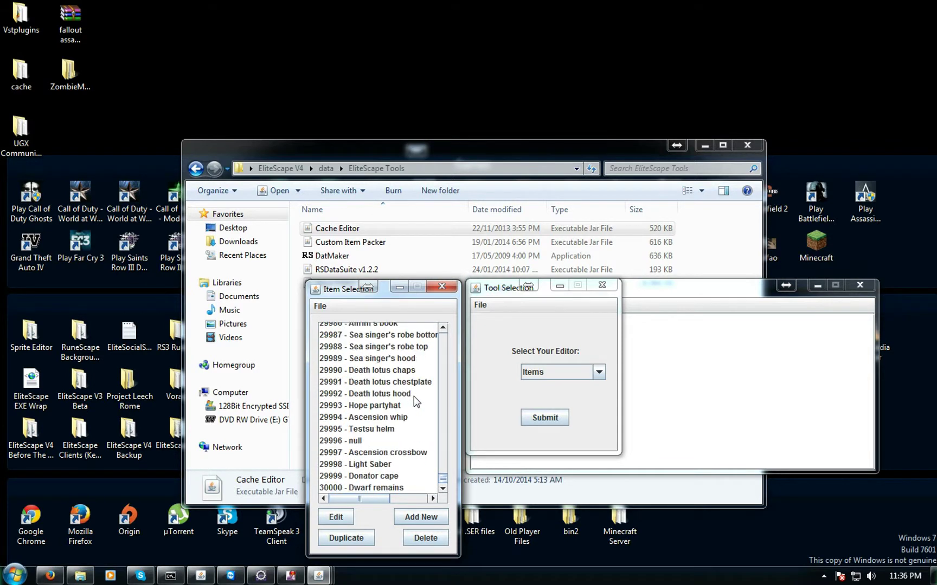
click(382, 406)
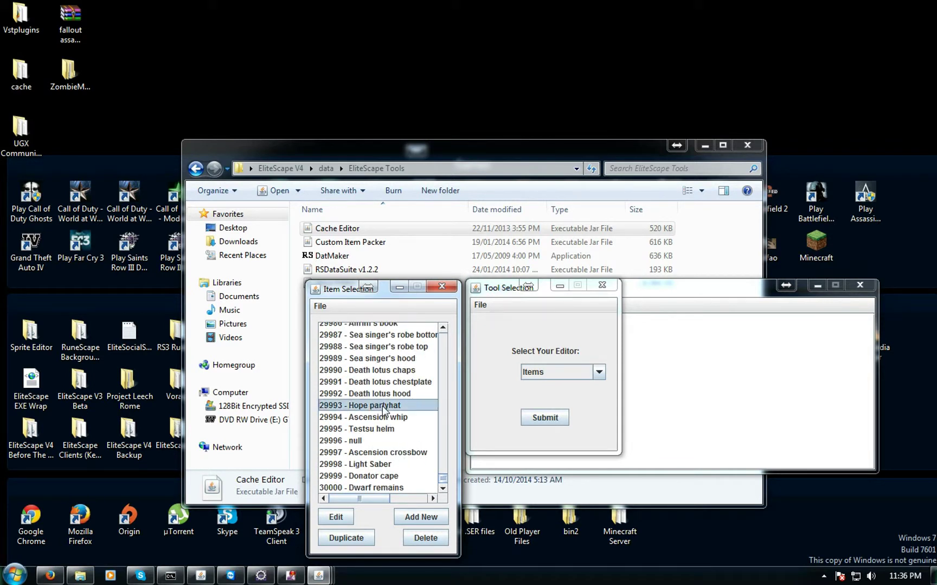
Edit the item and replace its name with 'Pink partyhat'
click(349, 523)
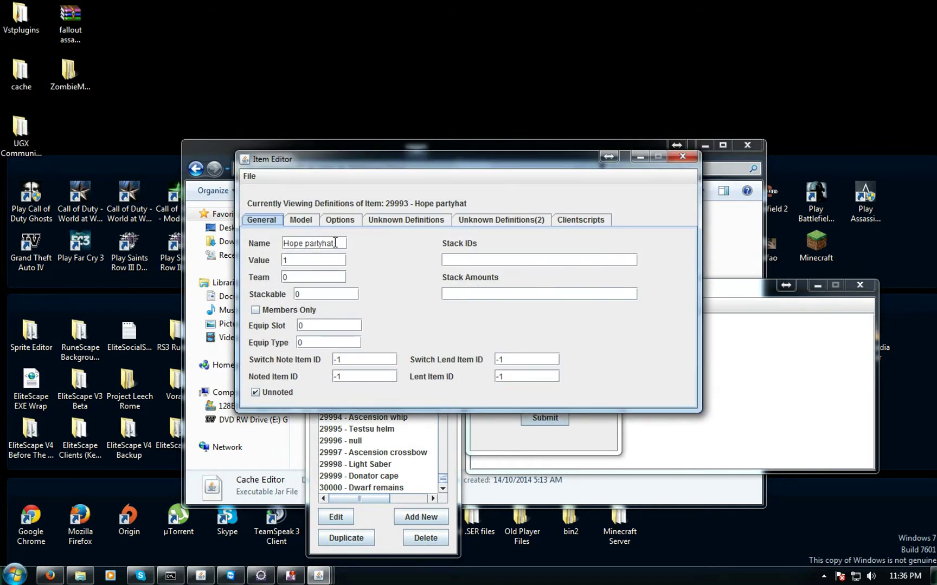
drag(335, 242, 254, 247)
text(Pink)
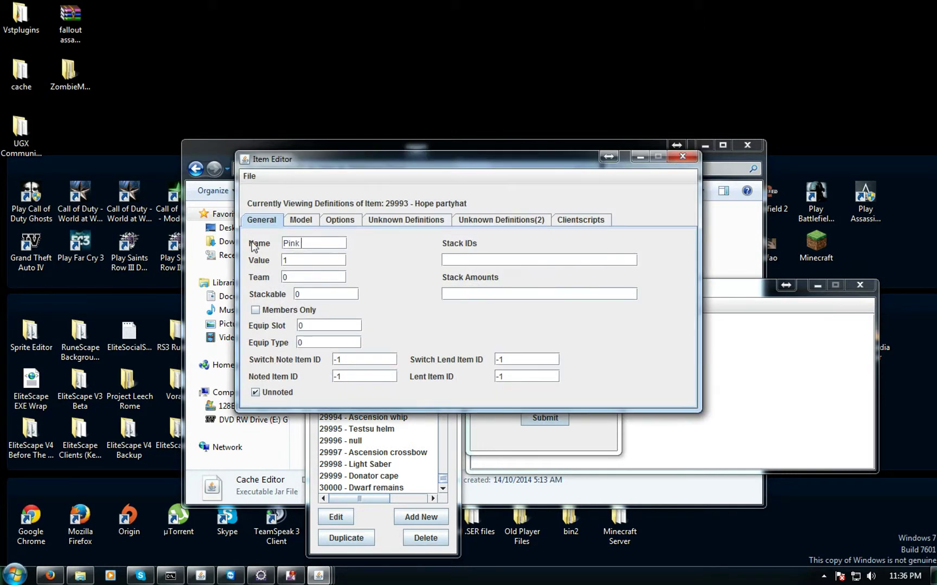
text( partyhat)
drag(521, 164, 382, 279)
drag(481, 138, 317, 6)
Launch the EliteScape game client and make it fill the screen
double_click(710, 251)
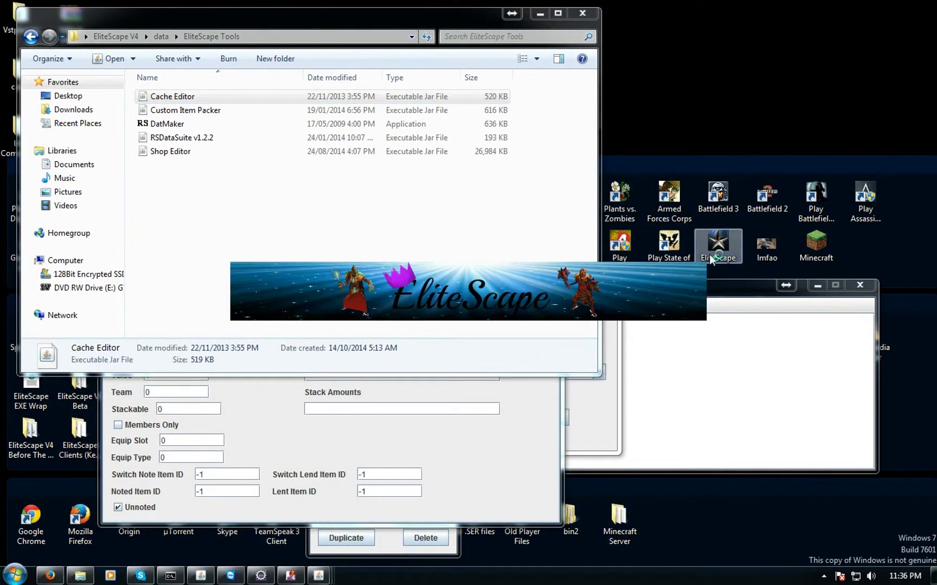
click(440, 423)
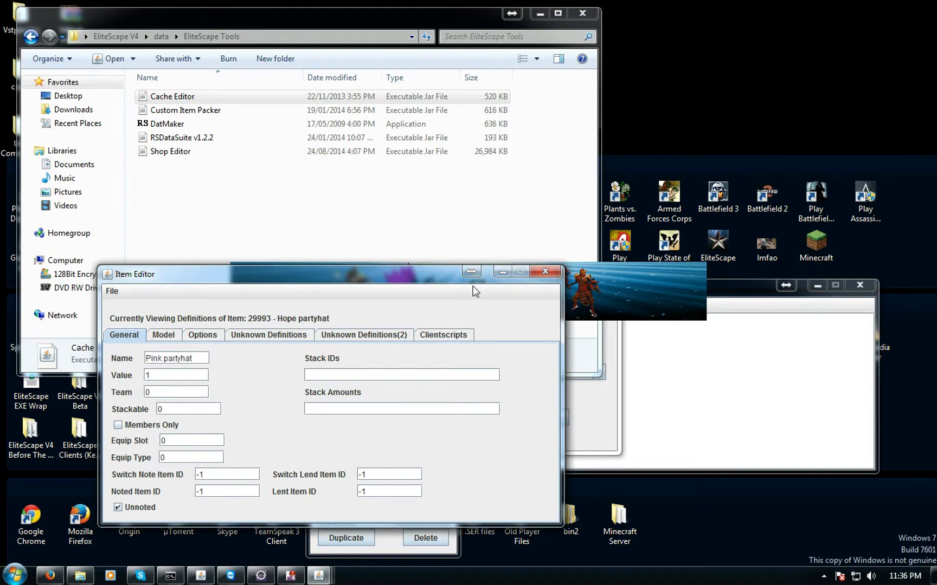
drag(471, 286, 371, 358)
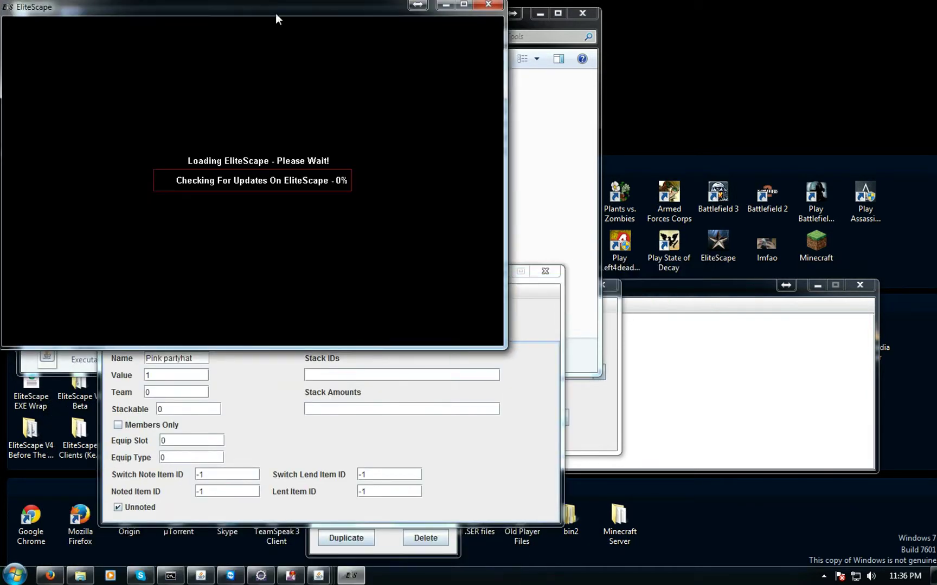
drag(276, 17, 301, 1)
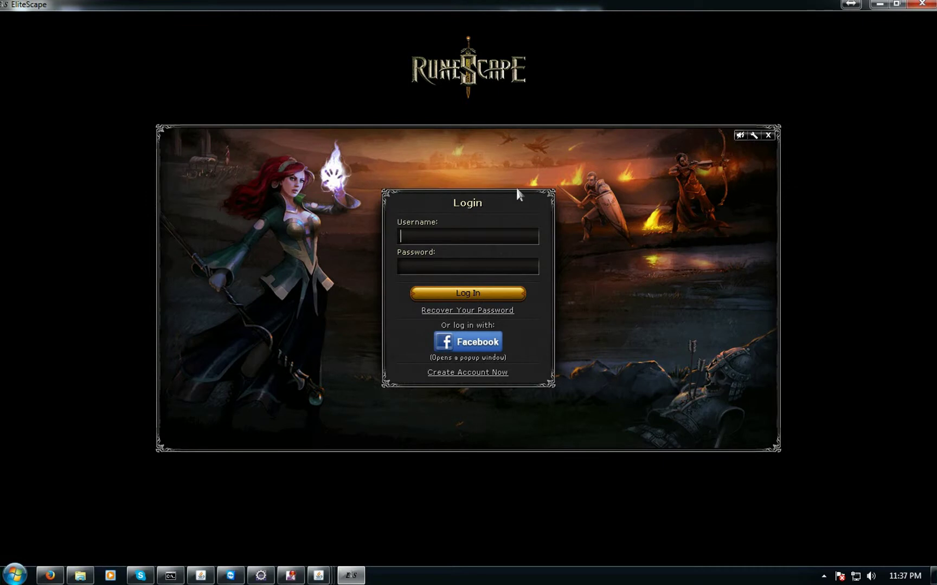
Log in with the account username and password, then click PLAY in the lobby
text(centrelink)
key(Tab)
text(**********)
key(Return)
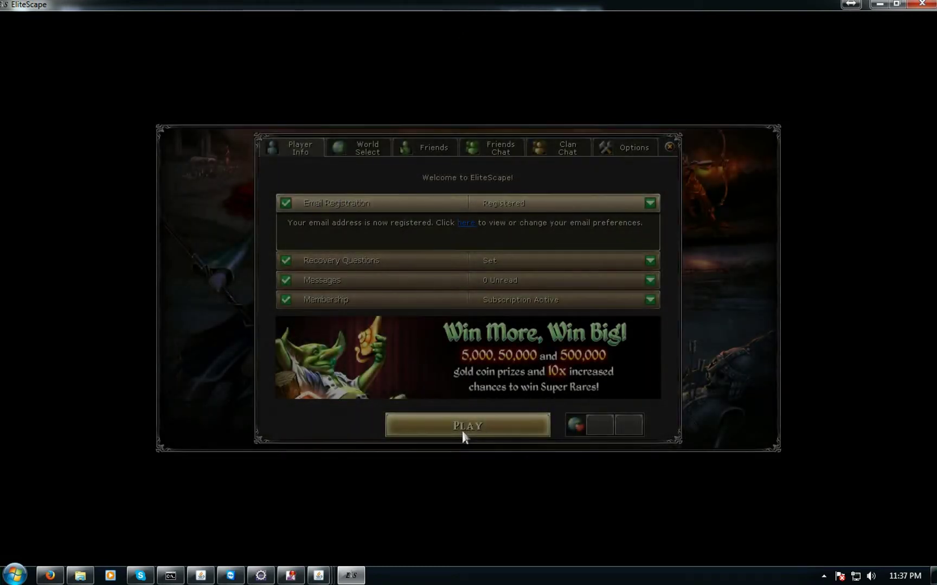
click(462, 430)
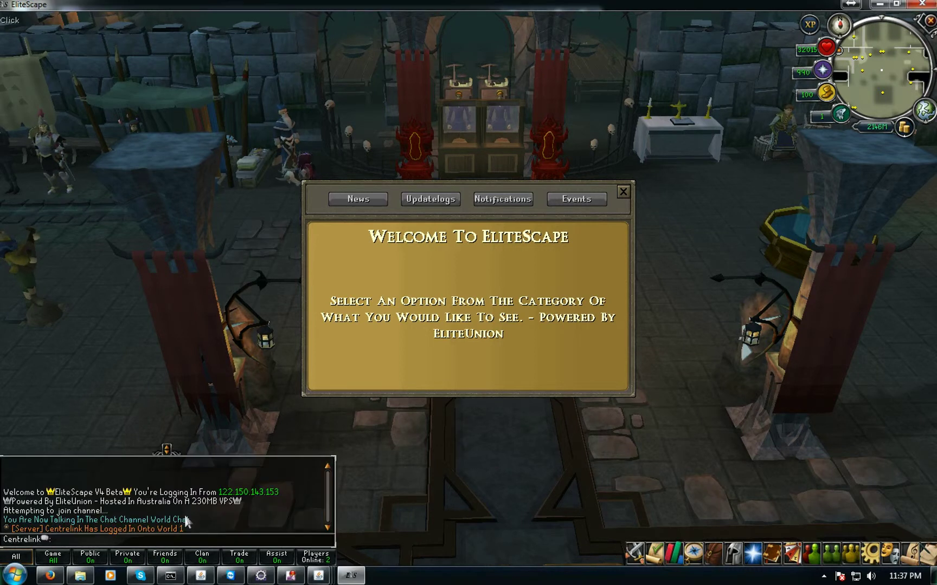
Close the welcome panel, open the inventory and run ::price hope partyhat
click(623, 192)
click(529, 299)
click(713, 553)
right_click(477, 325)
text(::price)
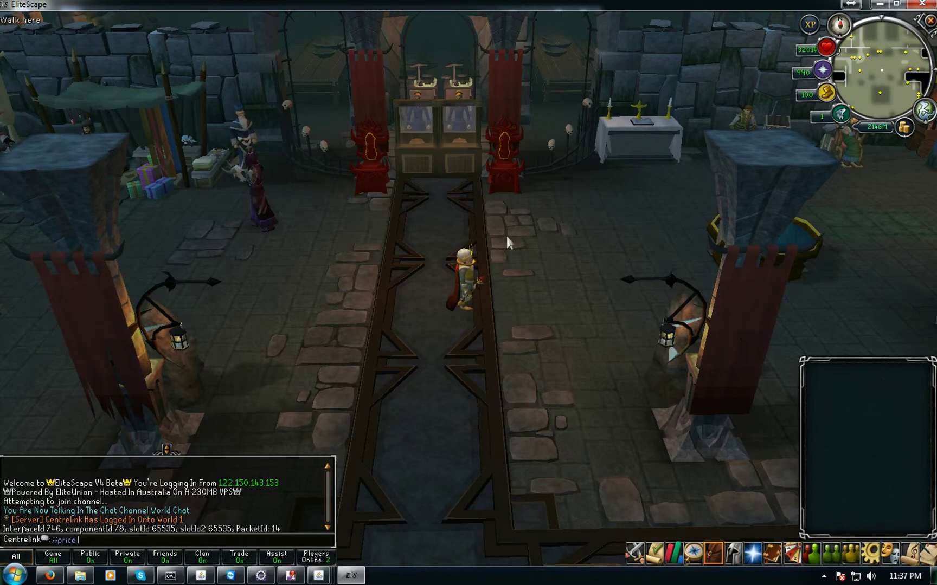
text( hope partyhat)
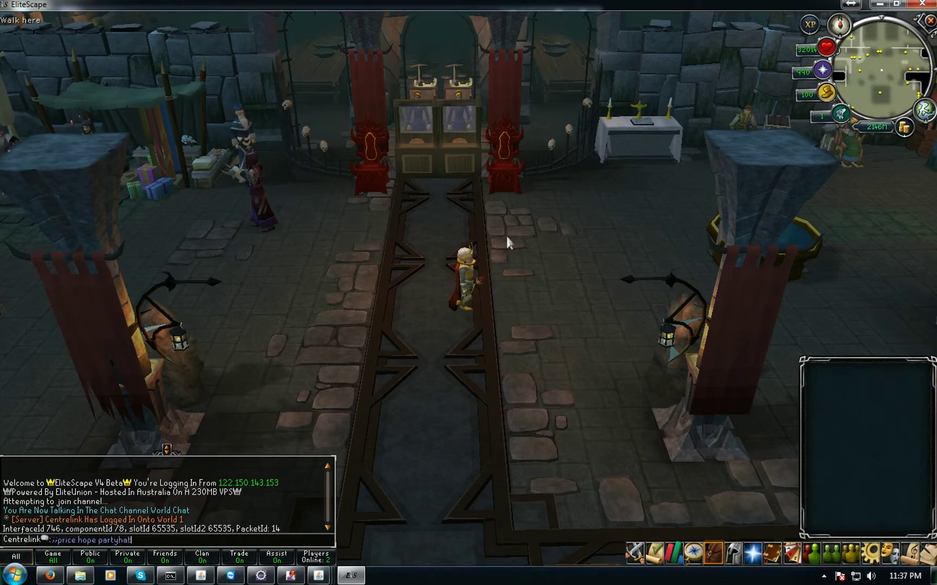
key(Return)
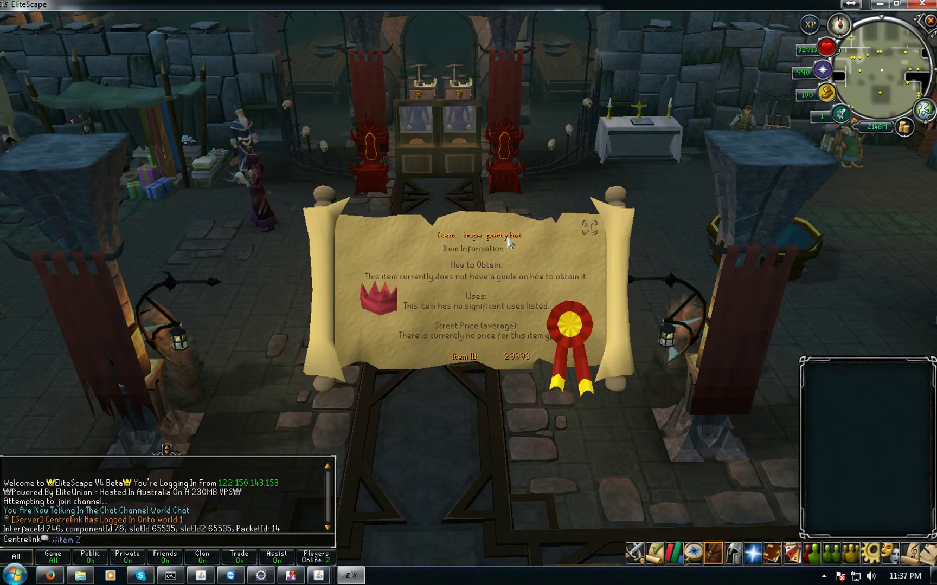
Spawn item 29993, examine it ('It's an Hope partyhat.'), and minimize the game
text(9993)
key(Return)
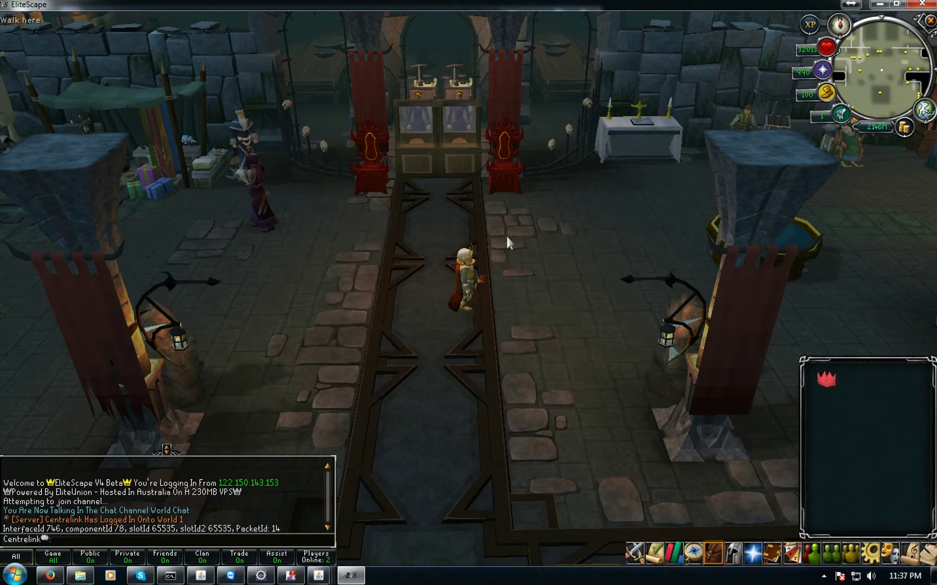
right_click(825, 378)
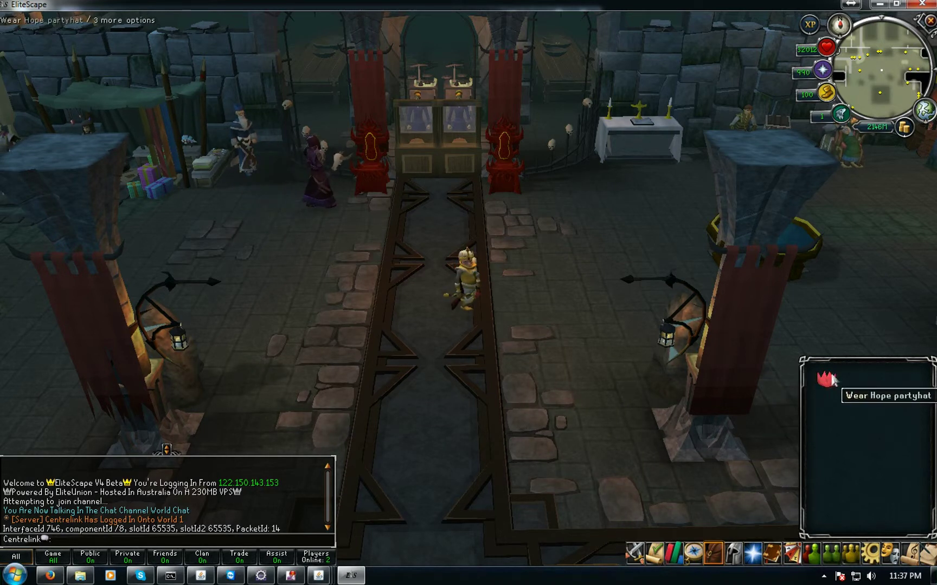
right_click(828, 374)
click(825, 422)
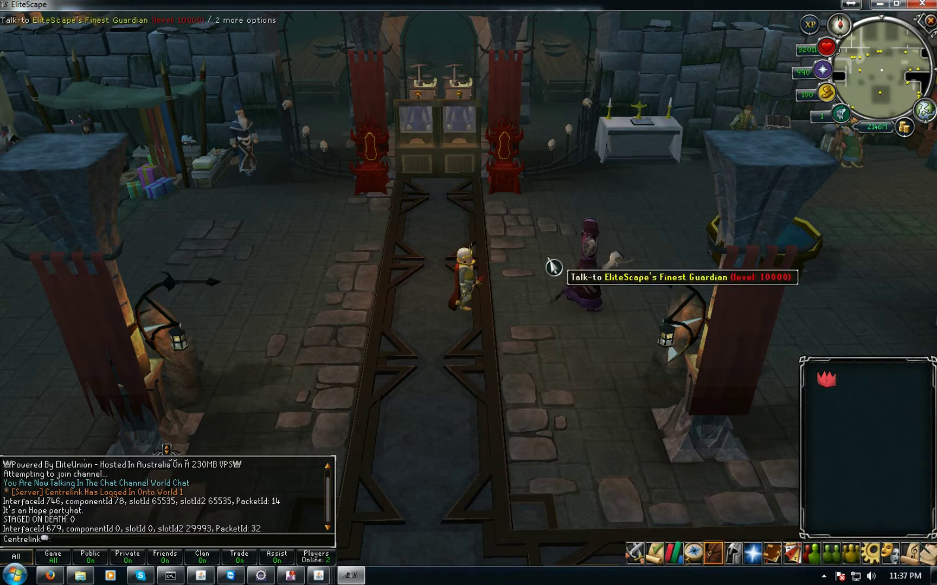
click(879, 5)
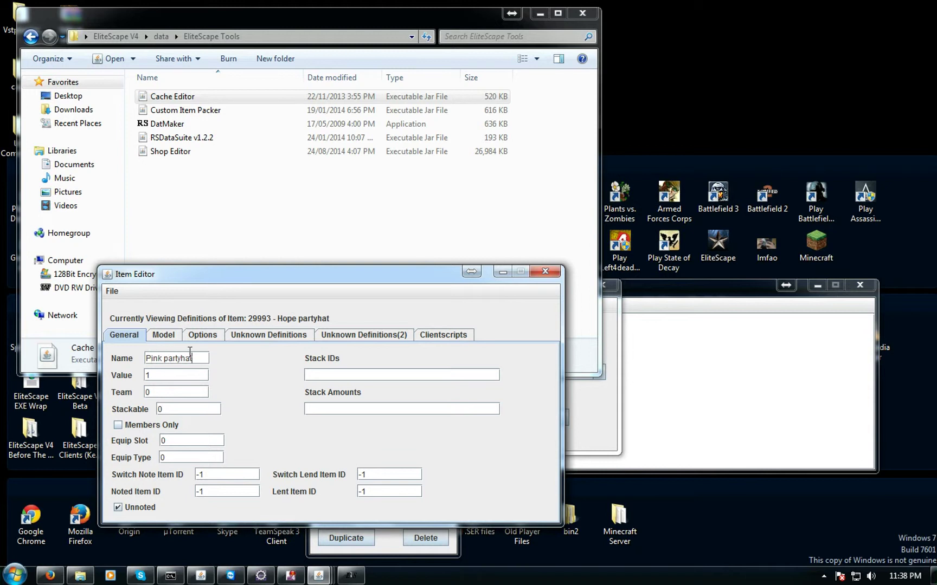
double_click(156, 372)
click(113, 292)
click(119, 321)
click(156, 340)
click(124, 336)
click(545, 271)
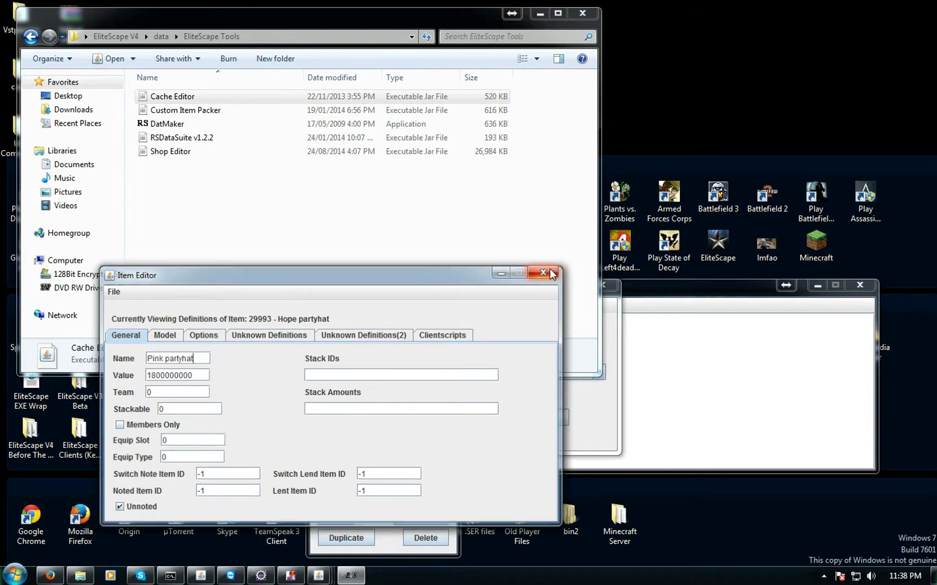
click(382, 412)
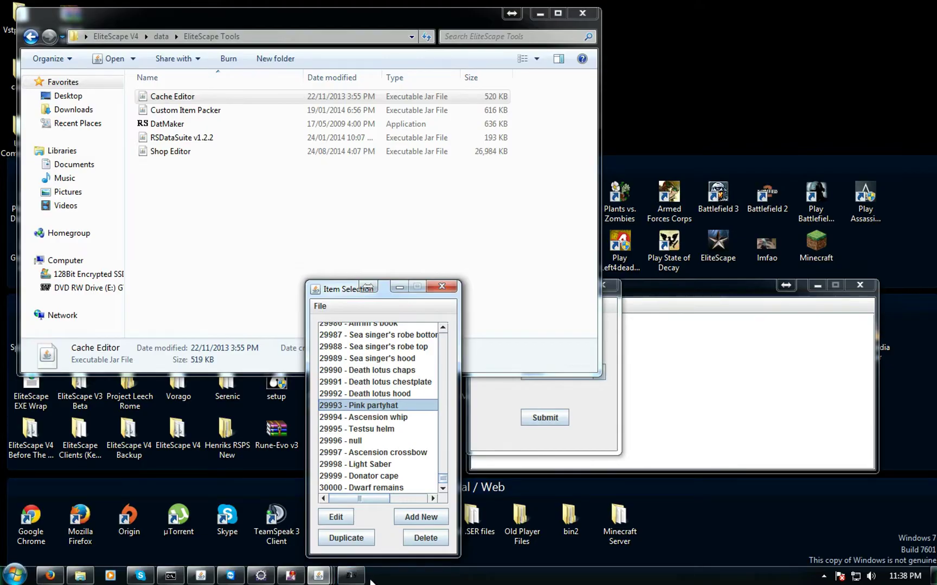
Relaunch EliteScape, minimize the Server Panel, and maximize the client at its login screen
click(350, 575)
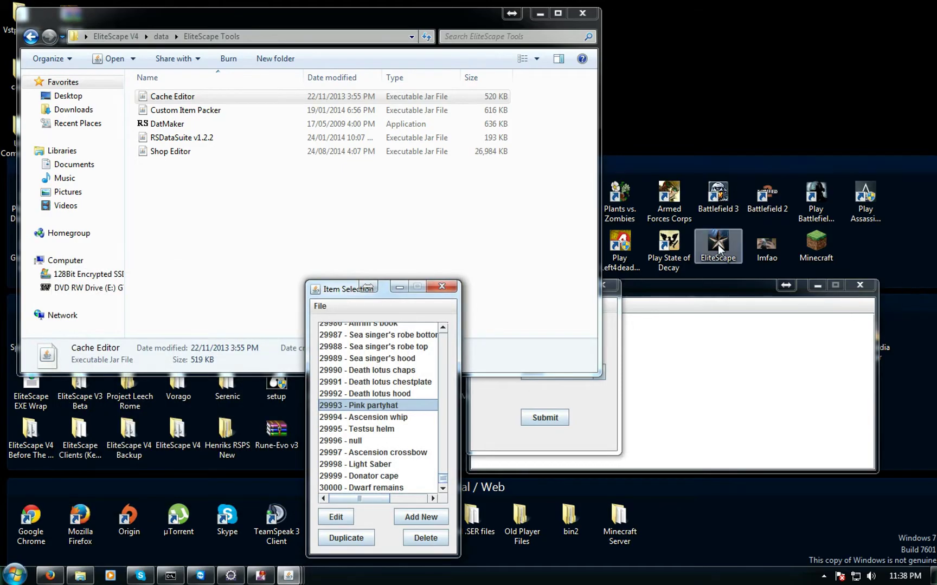
double_click(718, 245)
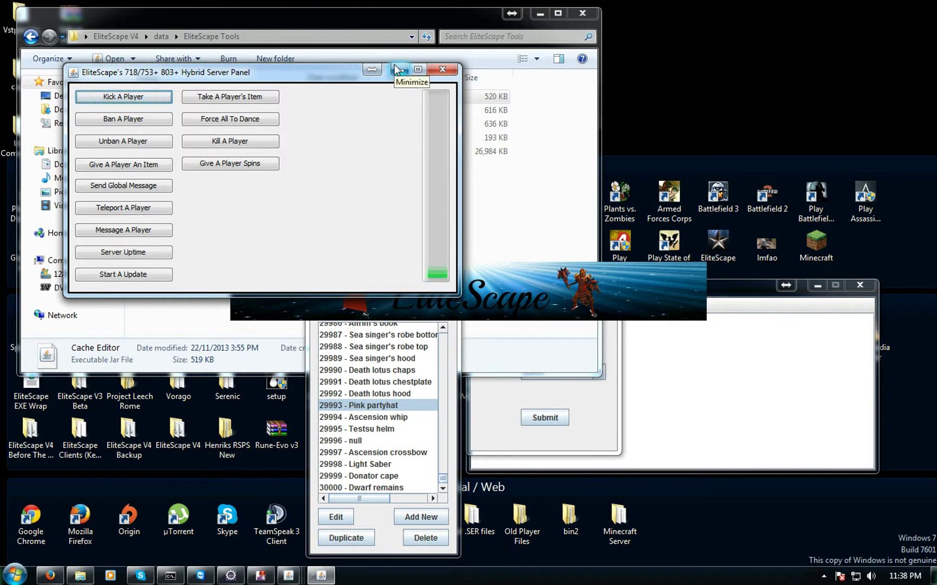
click(399, 70)
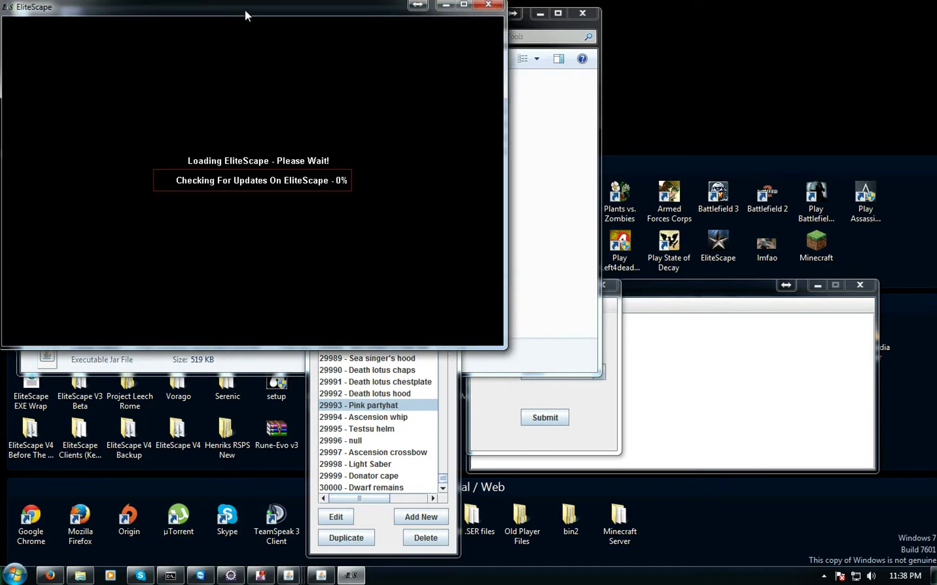
double_click(244, 2)
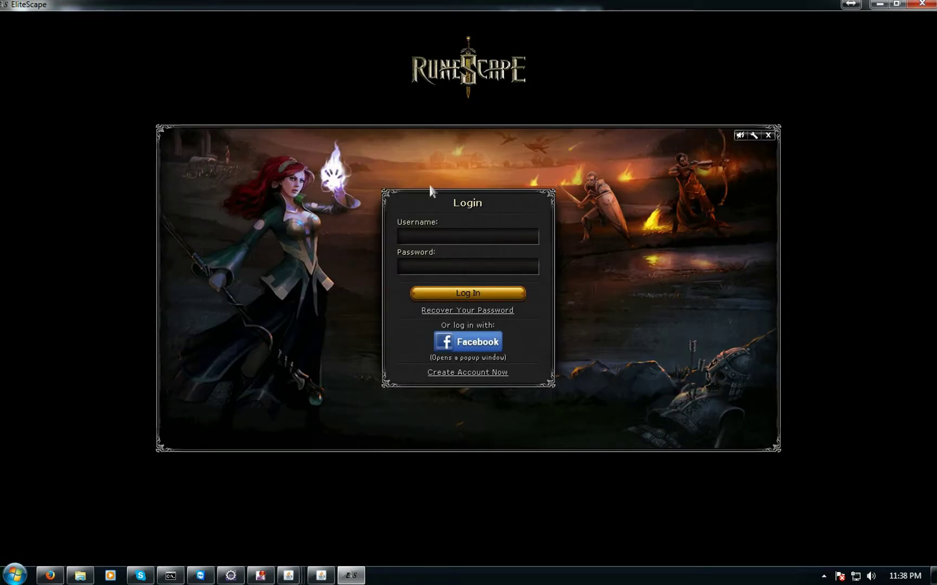
Log in with the account credentials, click Play, enter the security PIN, close the welcome panel
text(centrelink)
key(Tab)
text(c******)
key(Return)
click(517, 427)
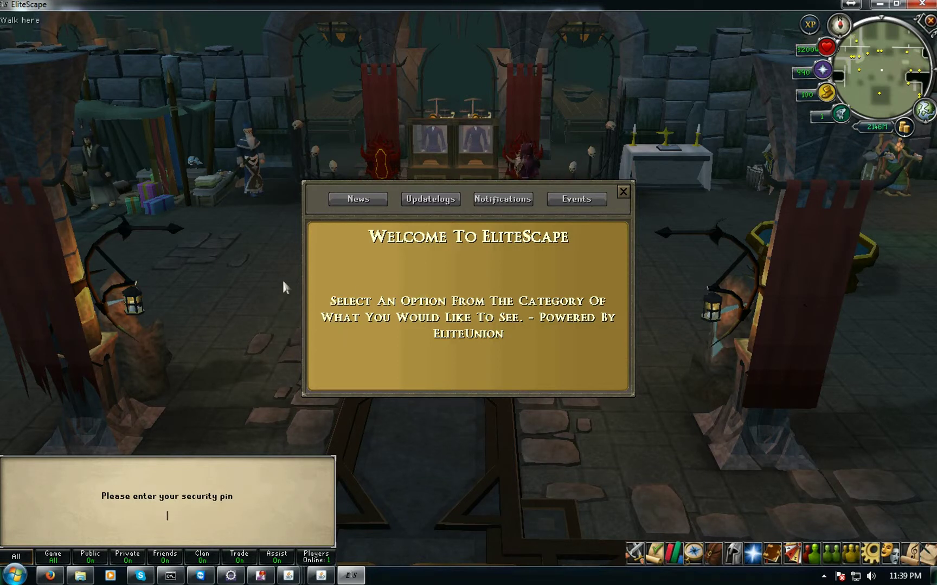
text(8000)
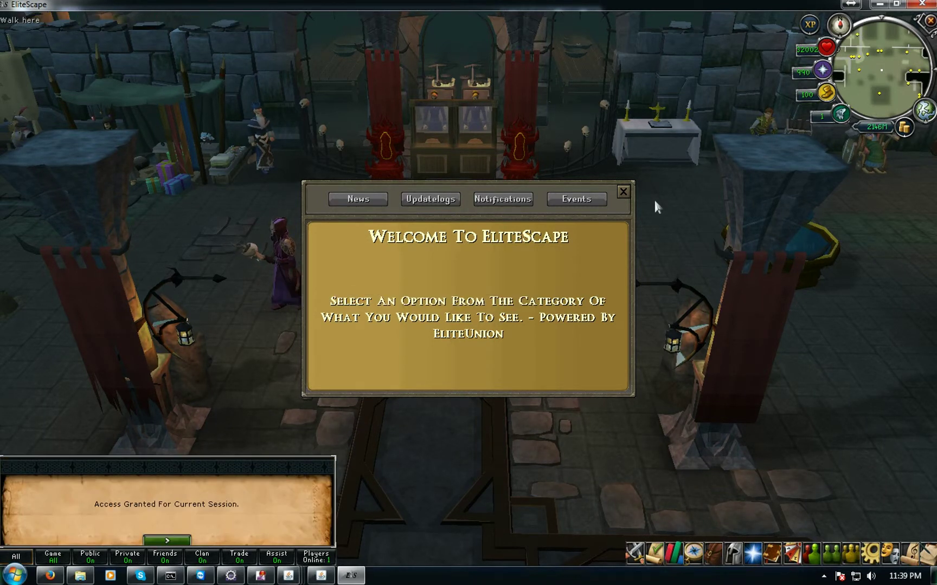
click(623, 193)
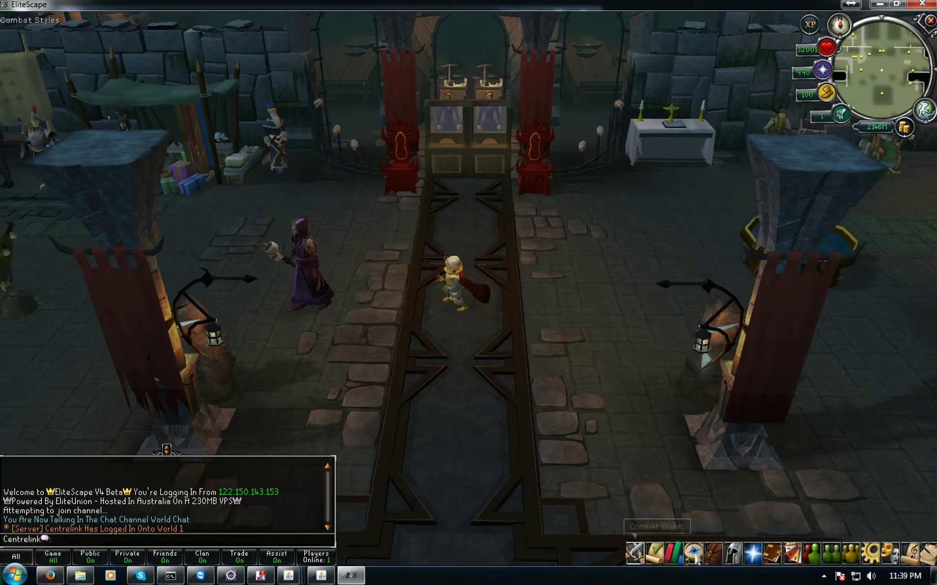
Switch from Quest Journals to the Inventory tab to see the Pink partyhat
click(704, 552)
click(714, 552)
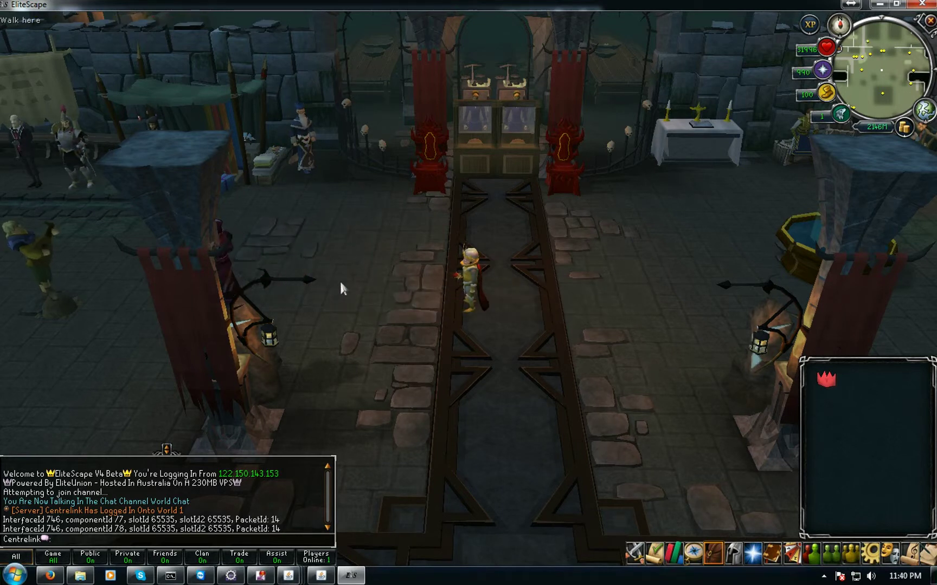
Minimize the game, close Item Selection, and open the NPCs editor's NPC list
click(923, 3)
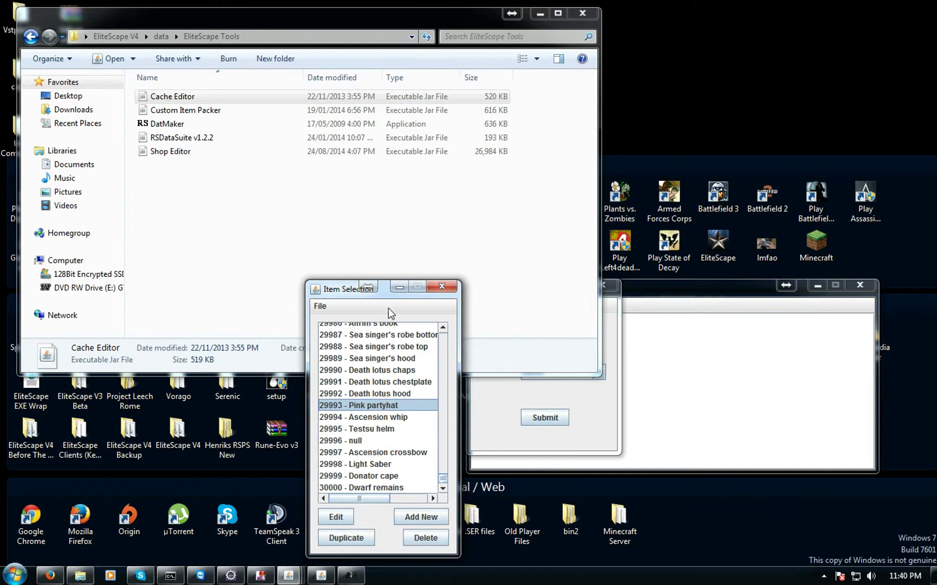
click(499, 407)
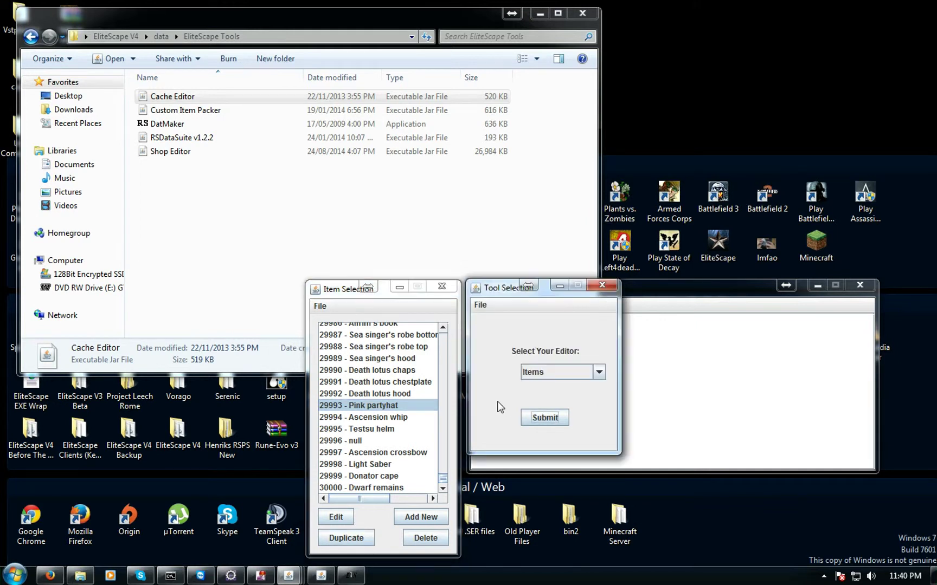
click(442, 286)
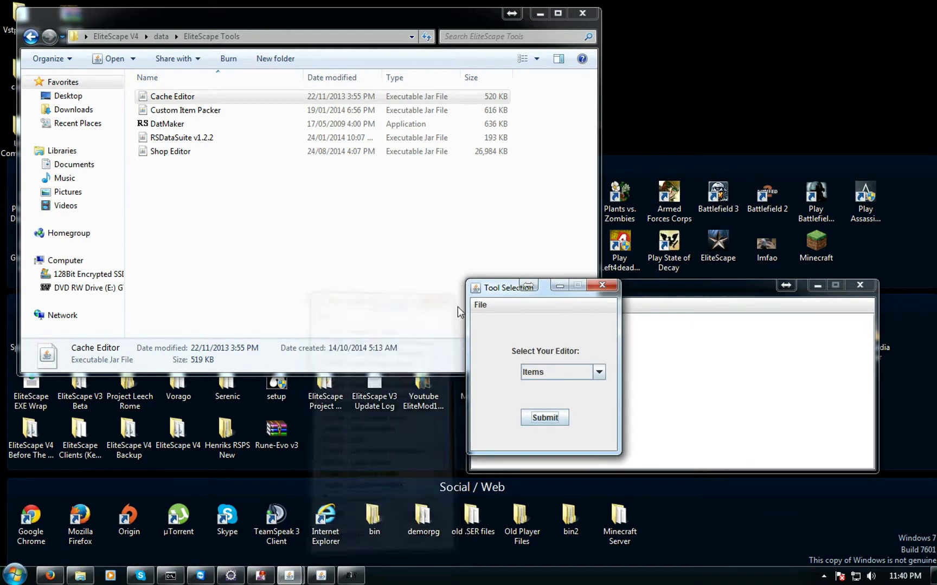
click(578, 372)
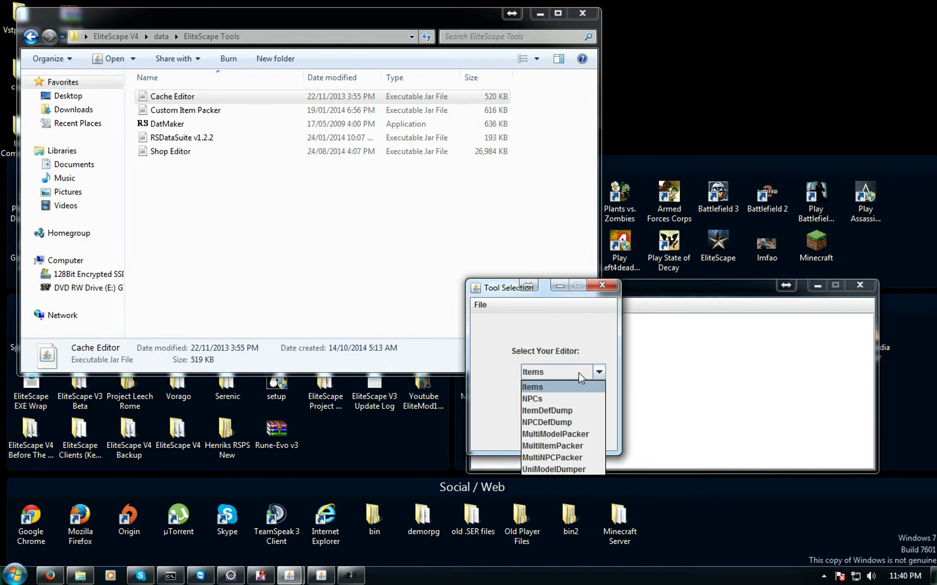
click(541, 400)
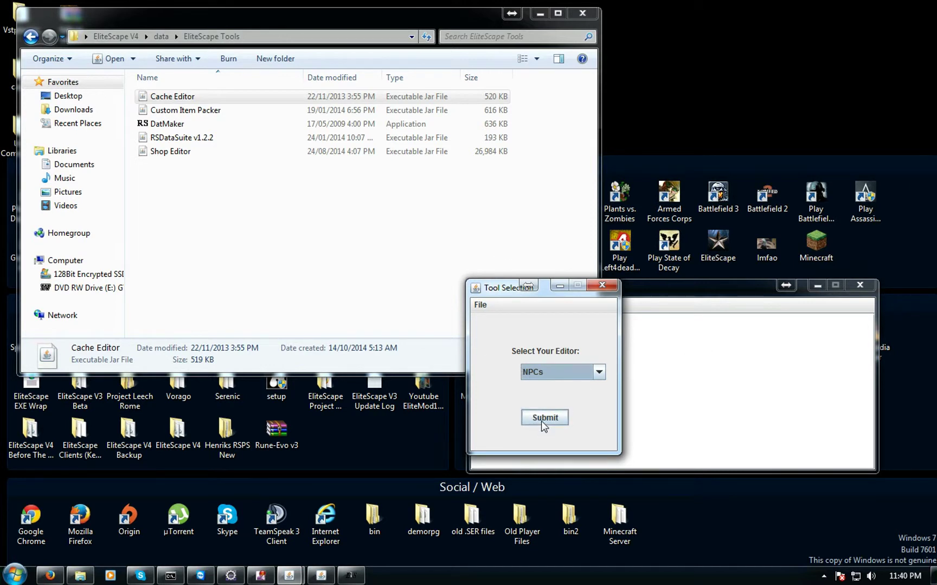
click(548, 413)
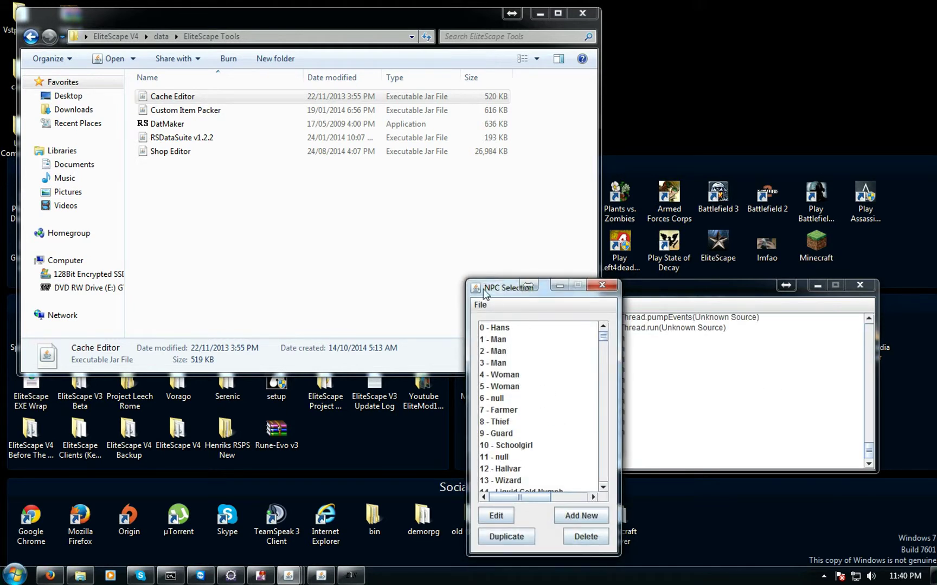
Open NPC 14019 Smiddi Ryak in the NPC Editor, close it, and return to EliteScape
drag(489, 288, 377, 269)
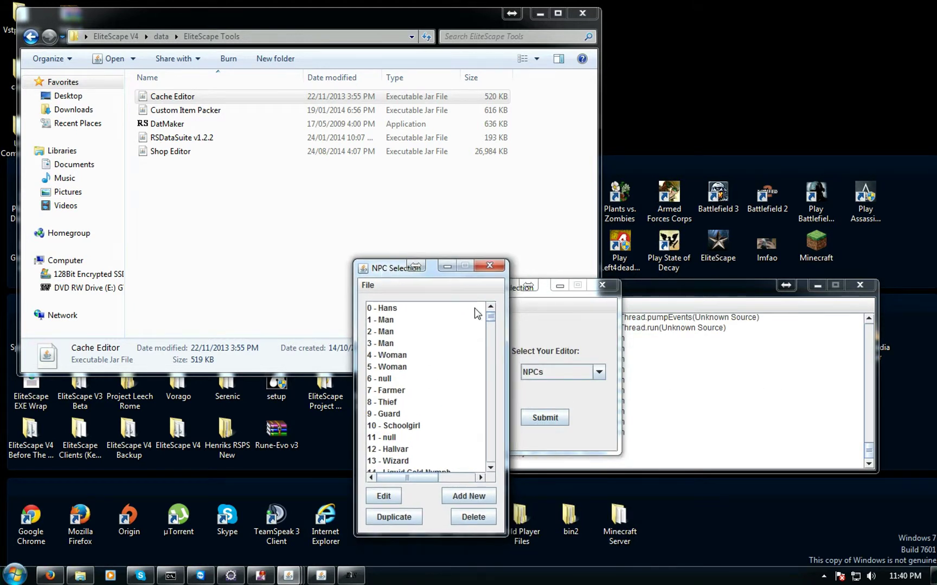
drag(489, 318, 486, 442)
click(456, 407)
click(383, 496)
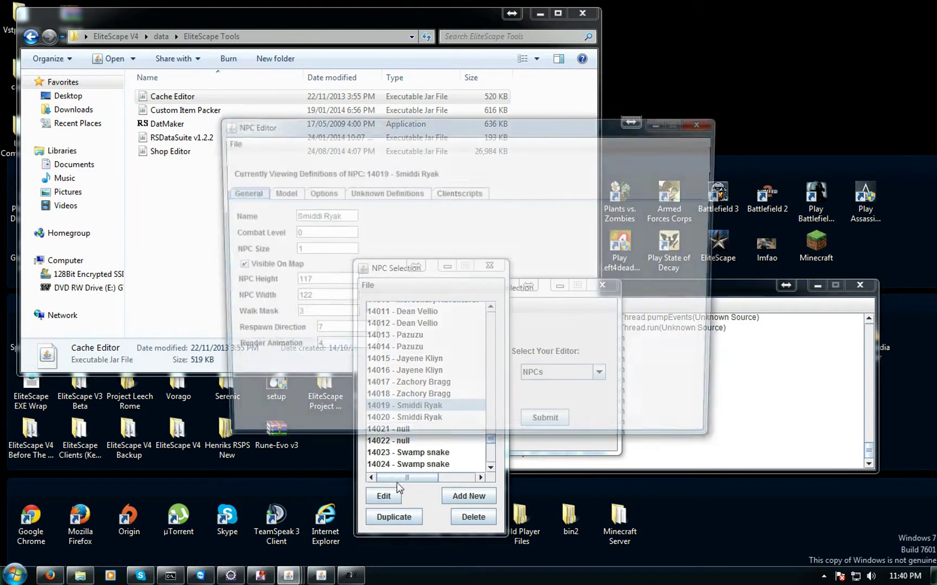
click(694, 125)
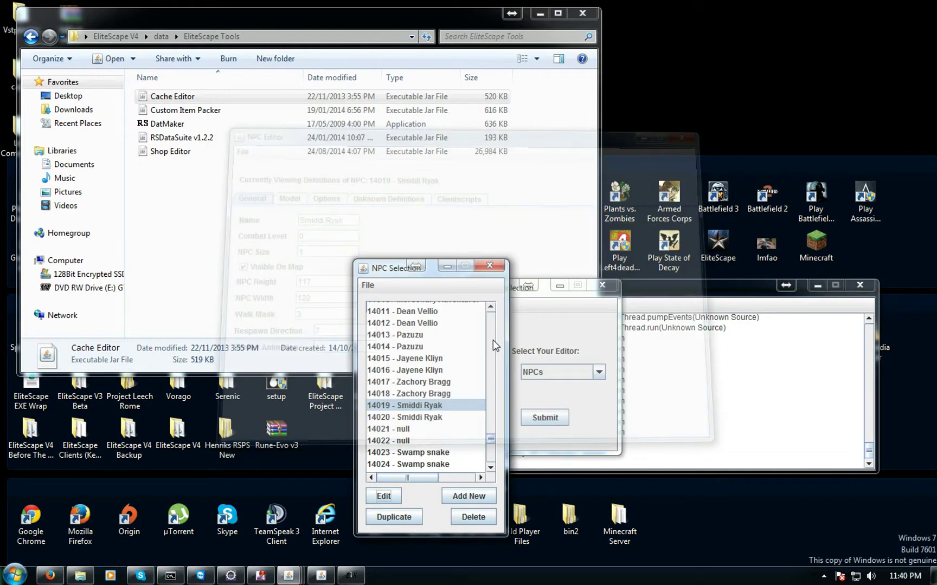
click(341, 578)
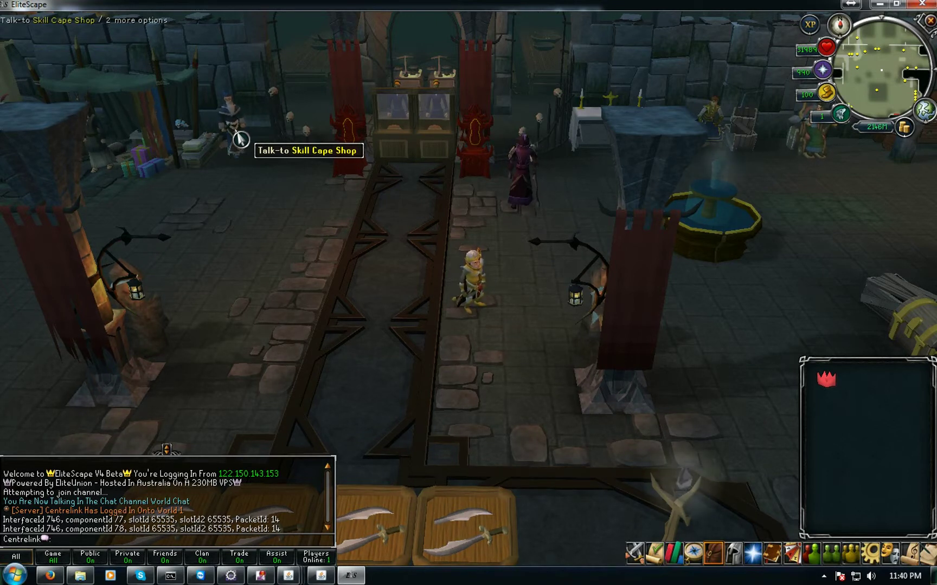
Examine the Skill Cape Shop NPC, then select 2253 - Wise Old Man in the NPC Selection list
right_click(234, 135)
click(236, 171)
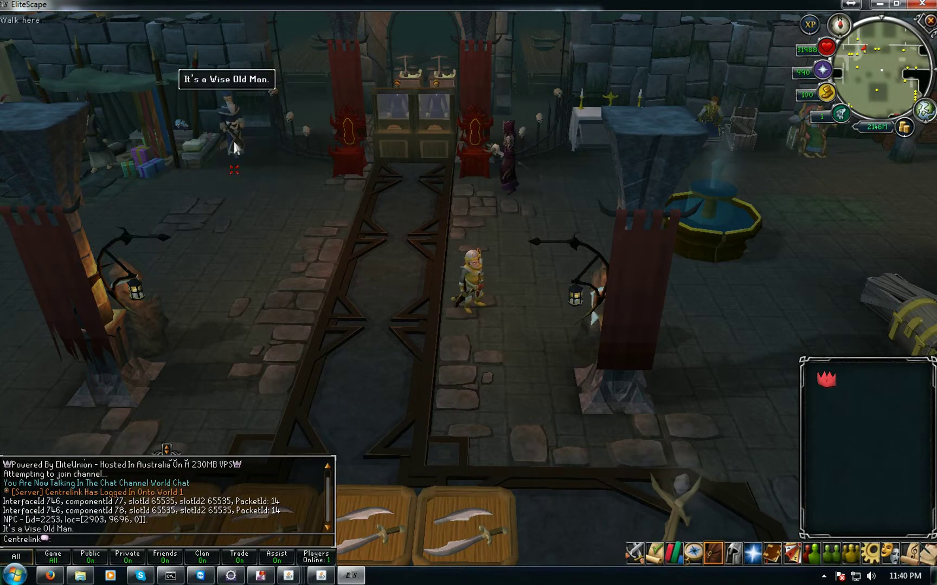
click(351, 576)
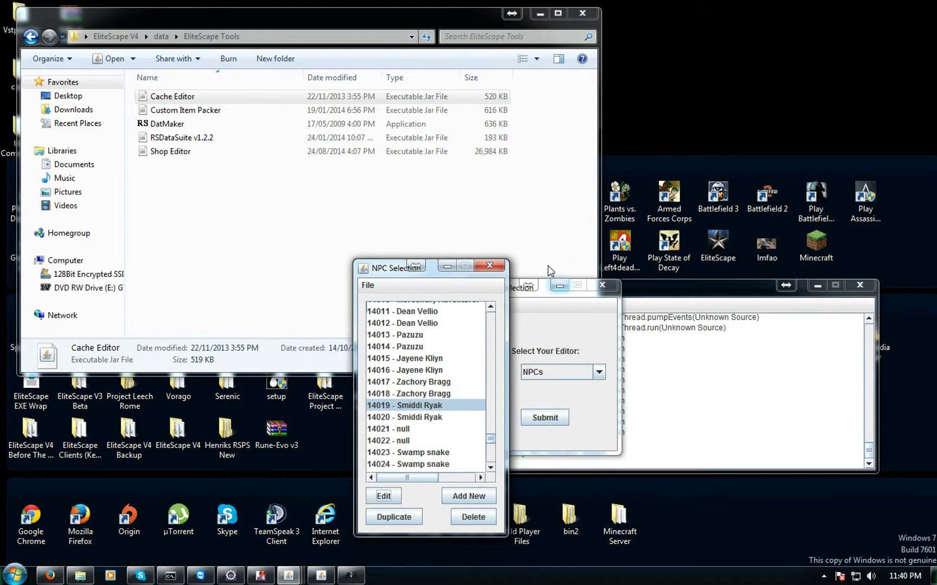
drag(496, 446, 490, 342)
click(397, 373)
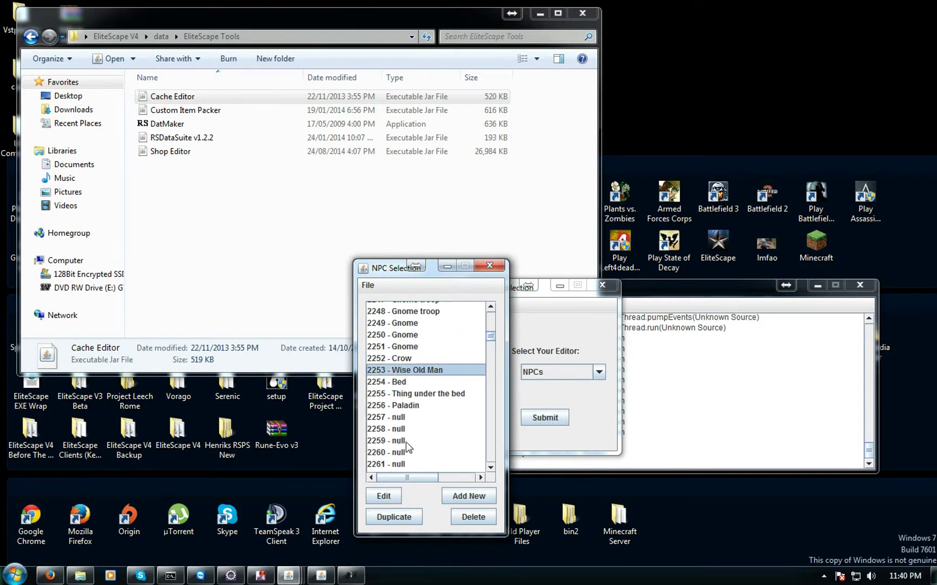
Re-examine the Wise Old Man NPC in-game, then walk toward the market area
click(351, 576)
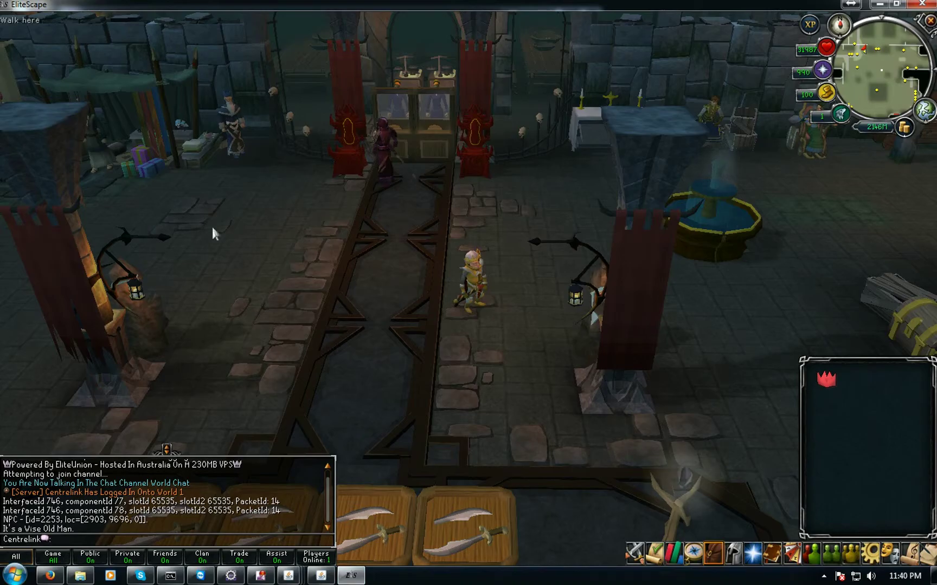
right_click(237, 164)
click(237, 164)
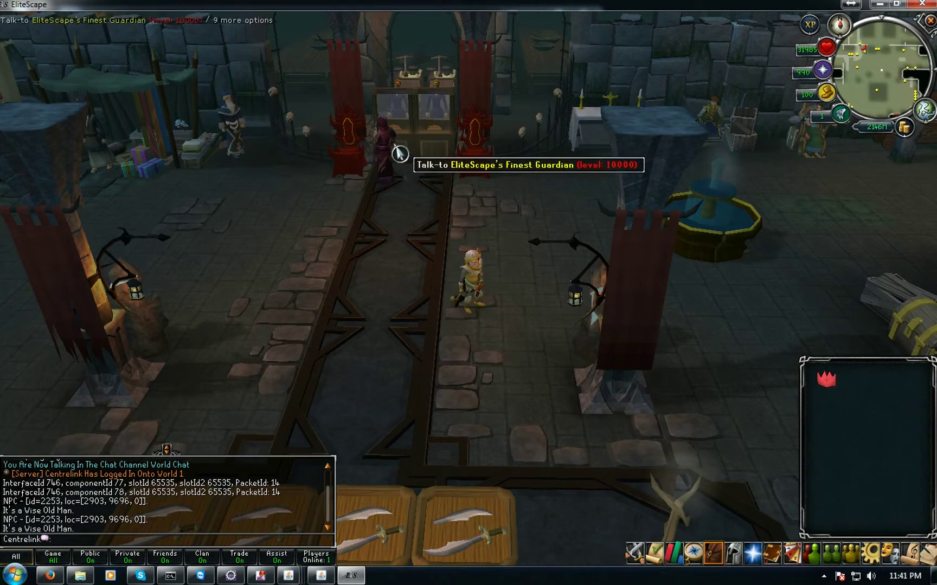
click(436, 374)
mouse_move(436, 374)
middle_down()
mouse_move(249, 236)
mouse_move(259, 195)
mouse_move(134, 105)
middle_up()
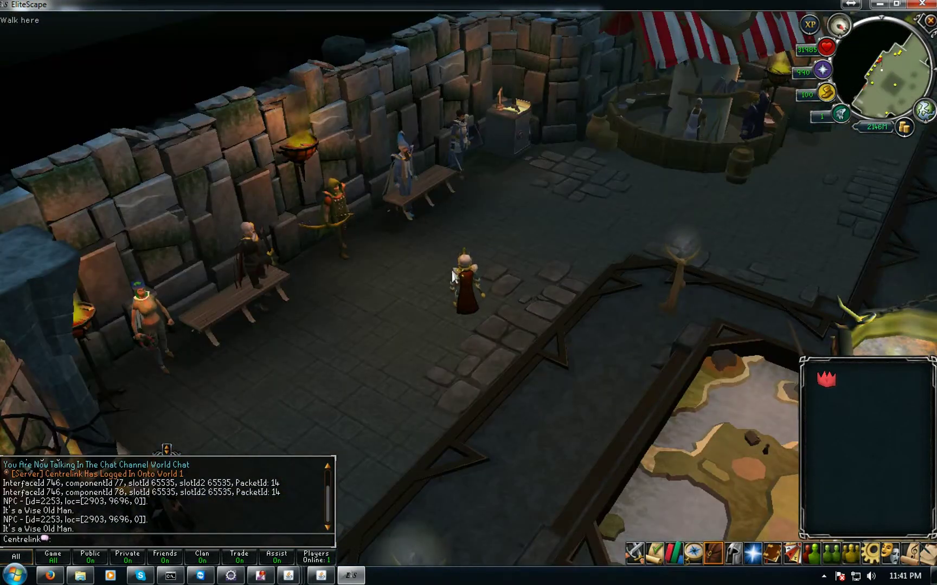
scroll(454, 276, up, 3)
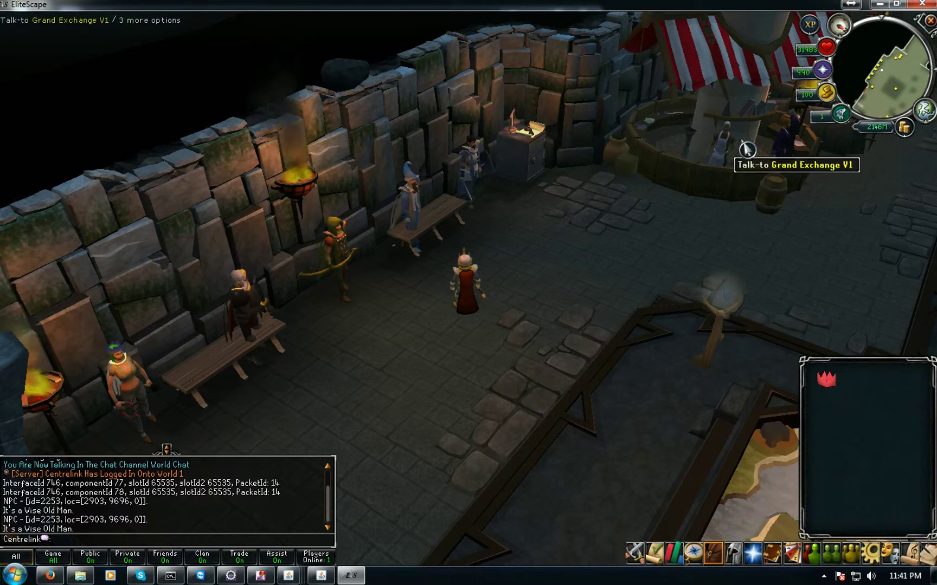
click(656, 328)
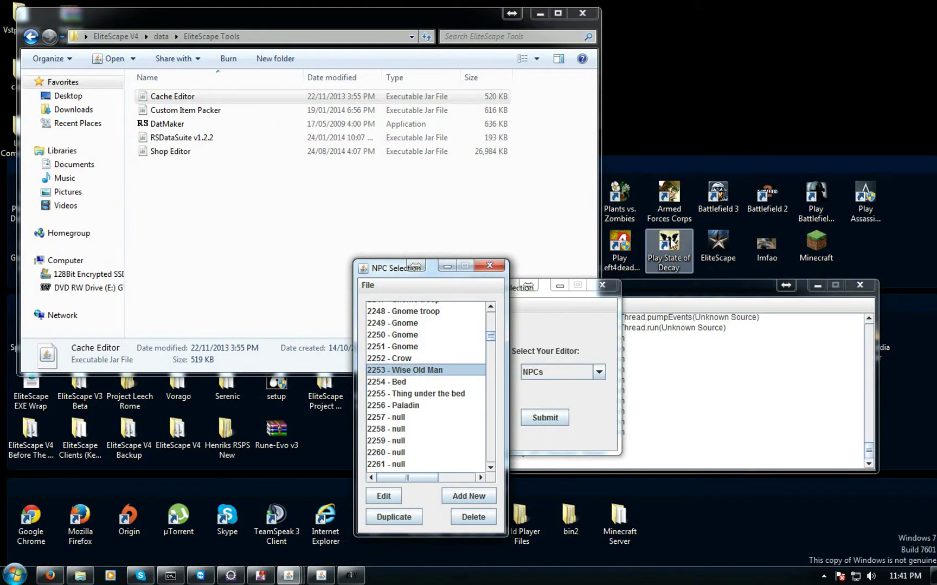
Close the NPC tool and Tools folder, search EliteScape V4 for npc.java, and open it
click(494, 266)
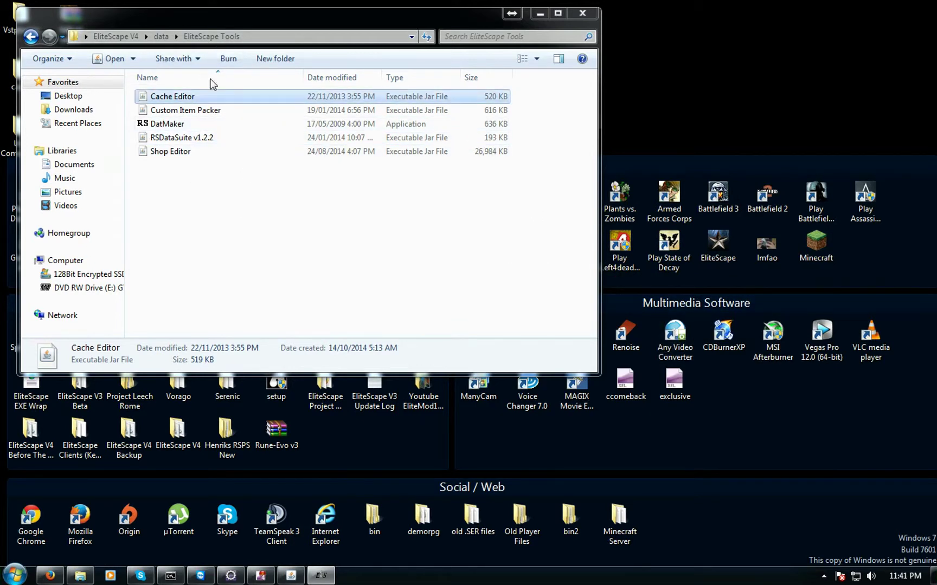
click(583, 13)
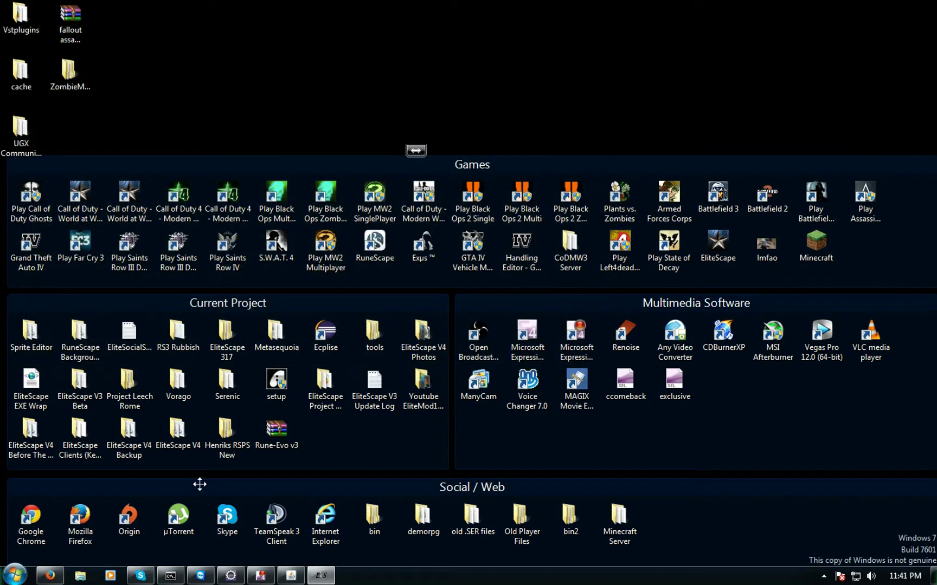
double_click(164, 434)
click(498, 34)
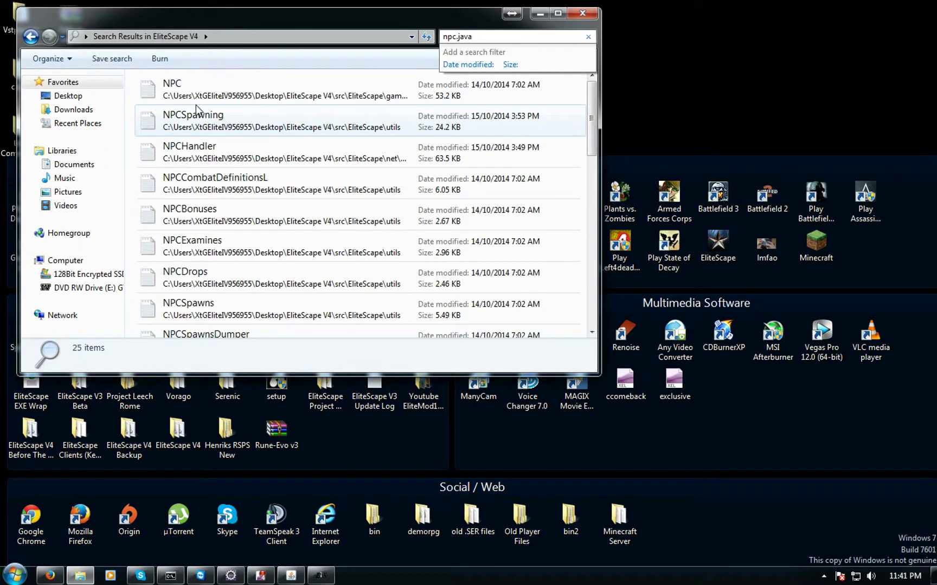
double_click(218, 89)
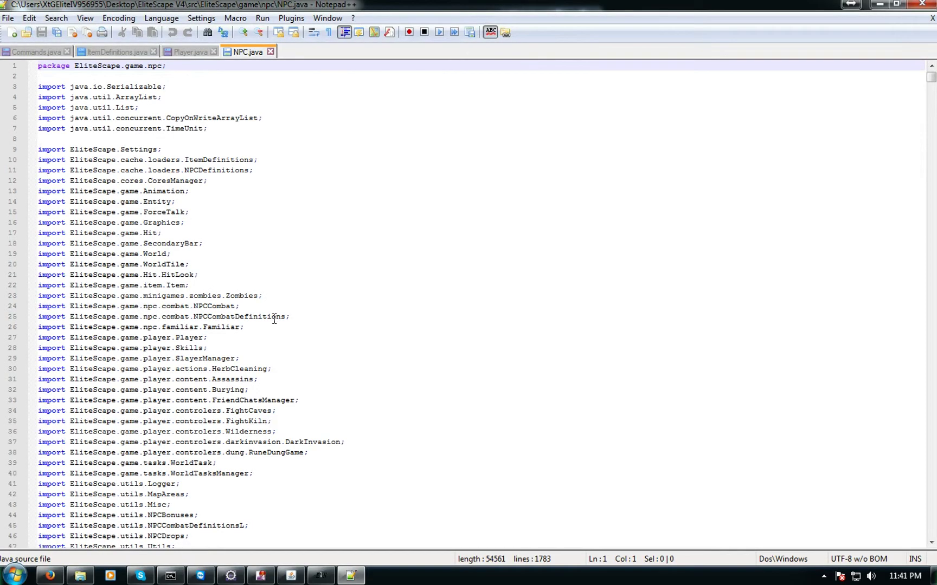
Scroll NPC.java down to the //Renaming basic npcs section past the Holthion comment
click(279, 331)
scroll(279, 331, down, 20)
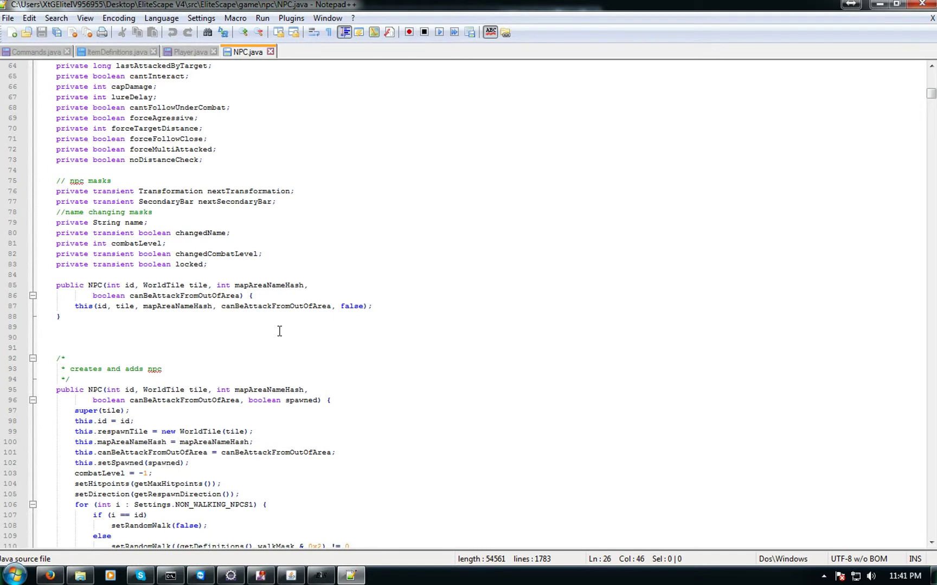
scroll(279, 331, down, 20)
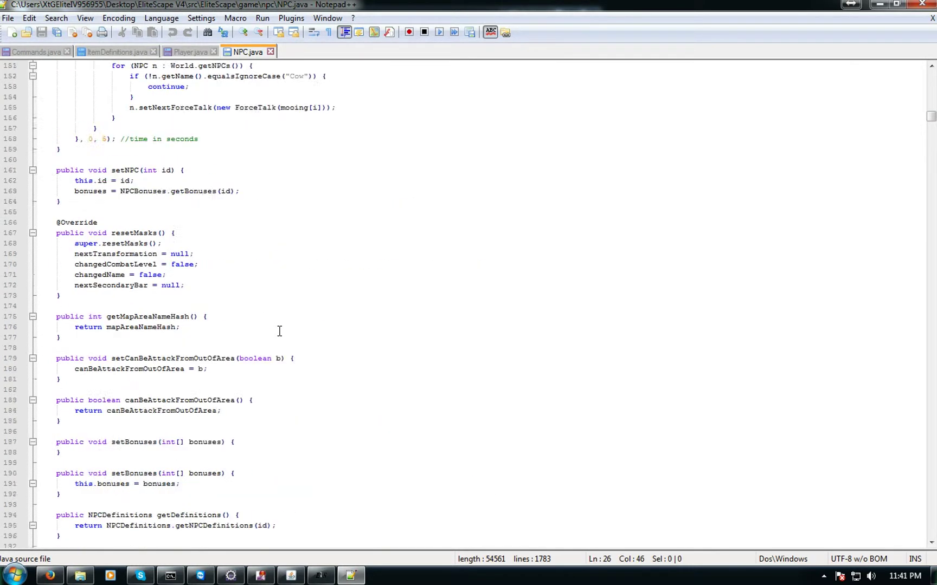
scroll(280, 332, down, 20)
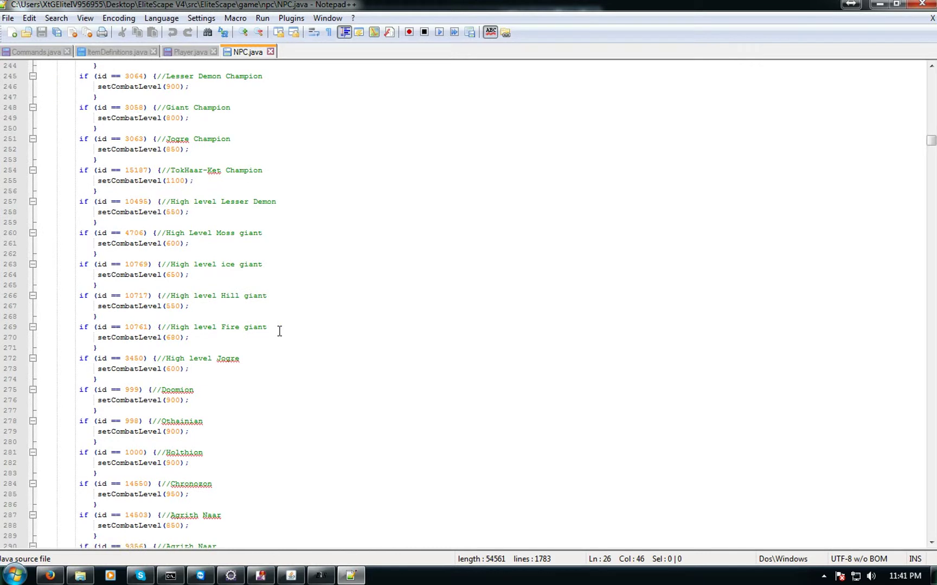
scroll(282, 302, down, 7)
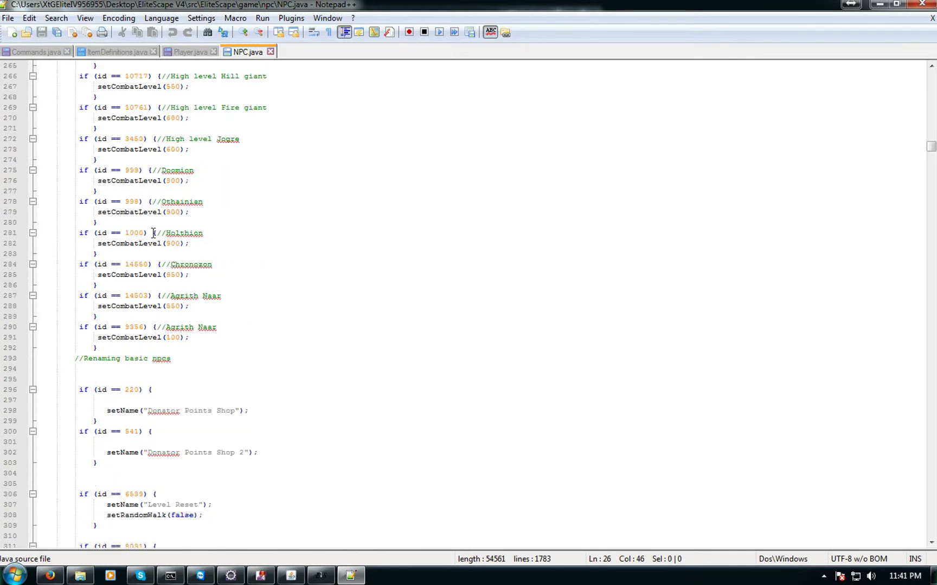
scroll(154, 220, up, 5)
drag(103, 178, 136, 347)
click(203, 390)
Continue past the Herblore Shop block to the end of the id 2253 Skill Cape Shop block
scroll(221, 370, down, 3)
scroll(195, 307, down, 4)
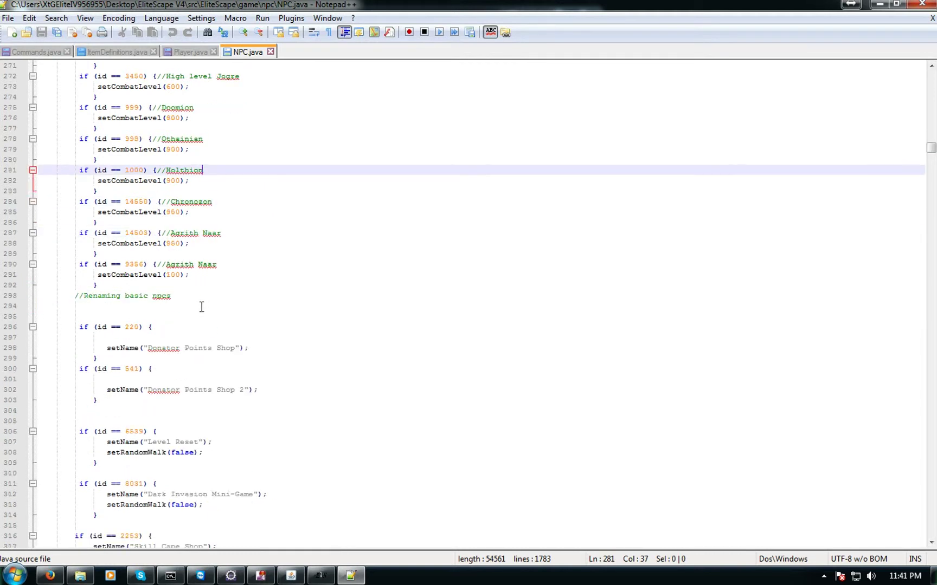
scroll(207, 291, down, 9)
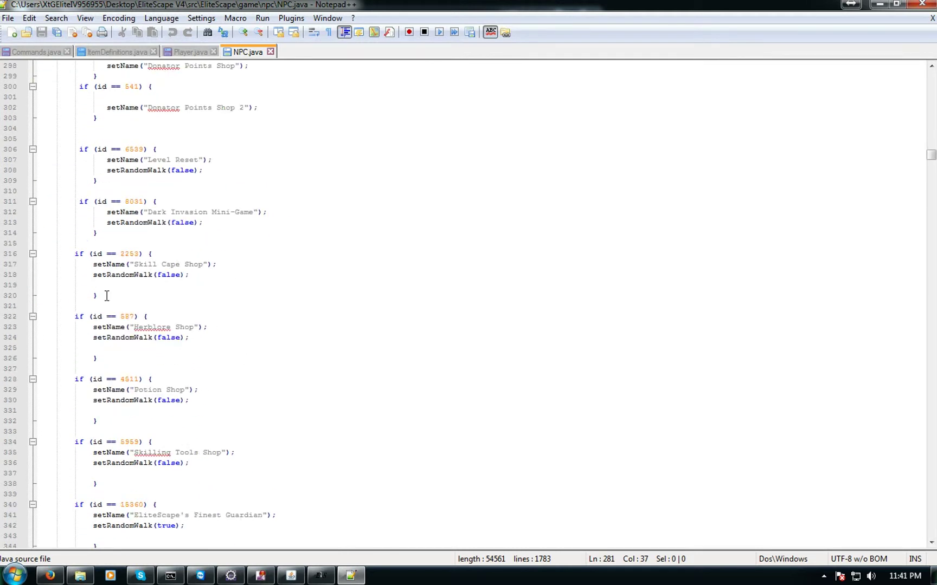
drag(69, 316, 122, 355)
click(350, 300)
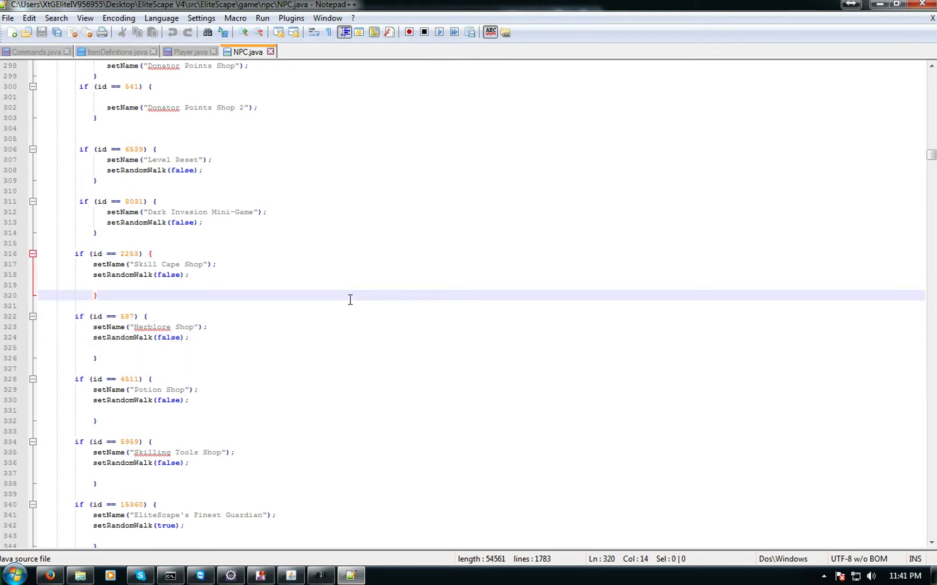
Search NPC.java for setRandomWalk until the match at line 308 is reached
key(ctrl+f)
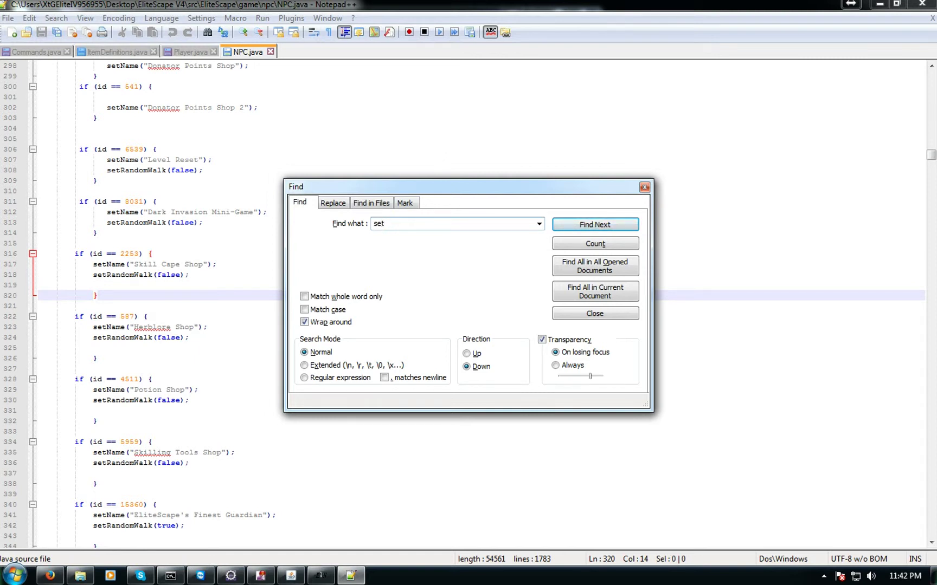
key(Return)
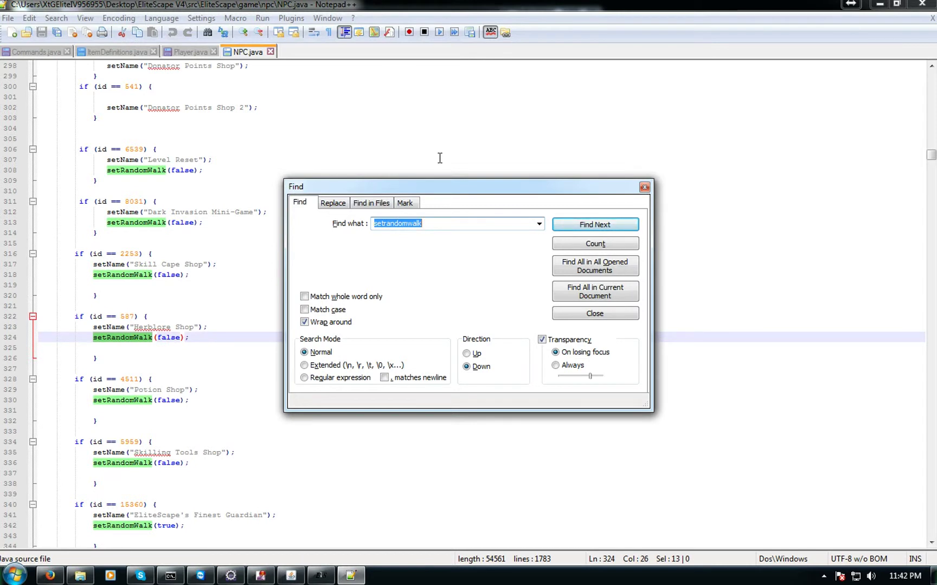
drag(930, 157, 930, 73)
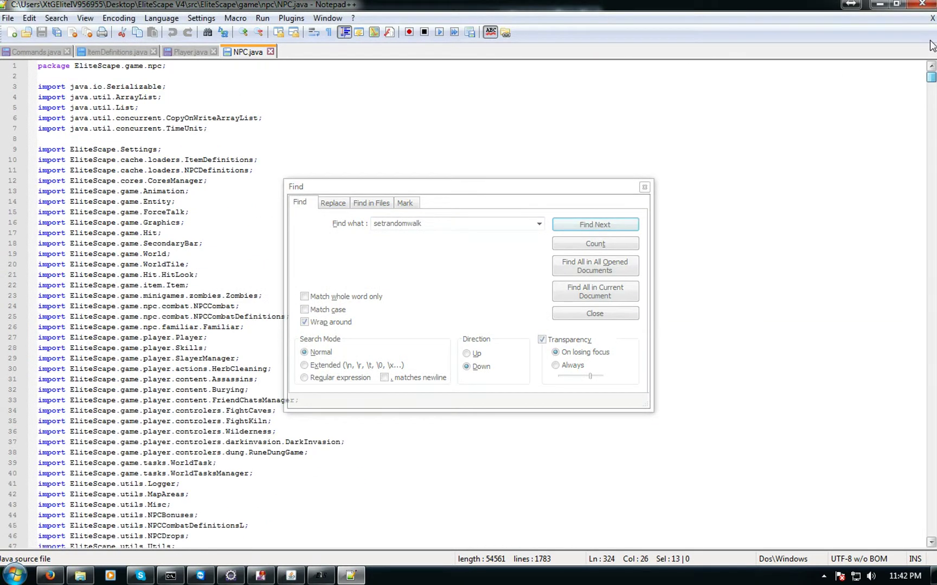
click(153, 276)
click(444, 224)
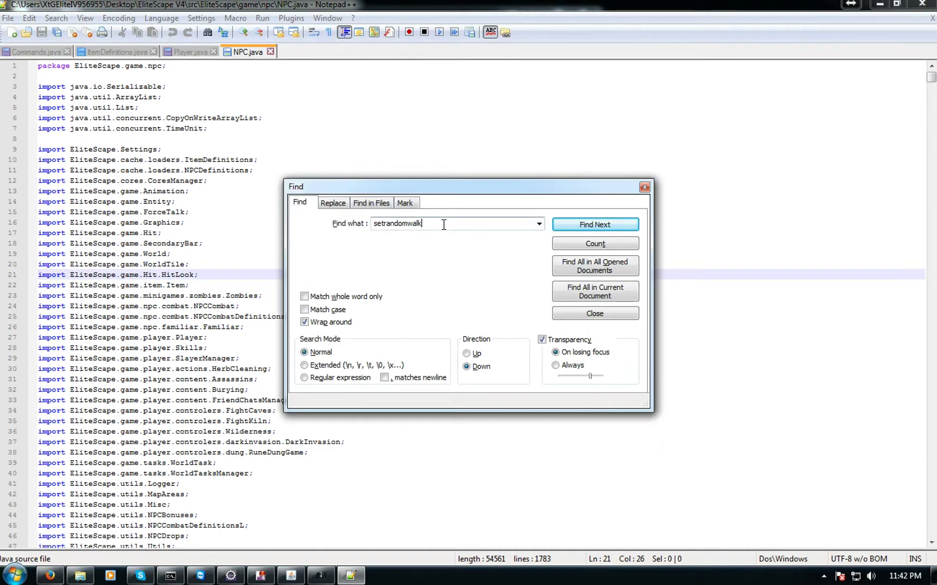
click(600, 227)
click(566, 224)
click(565, 225)
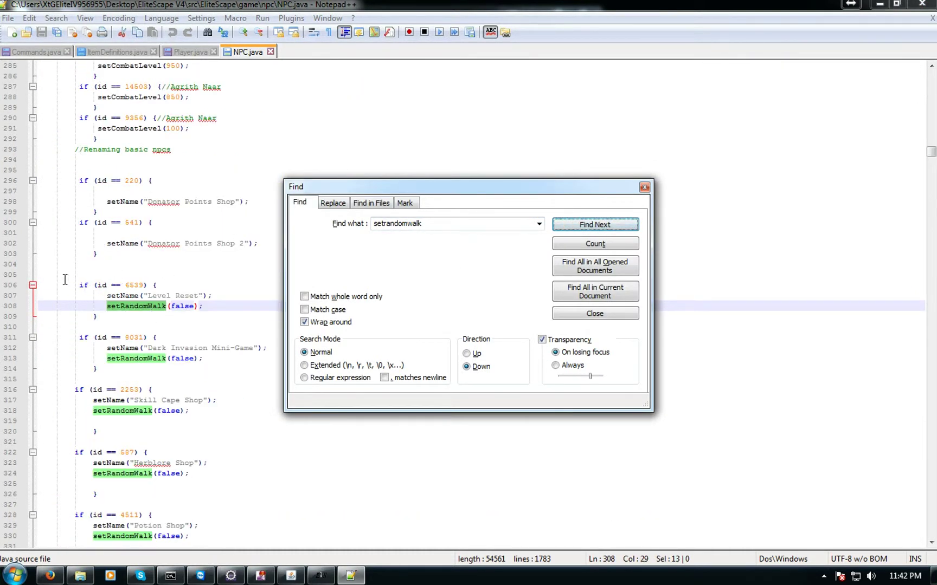
Select lines 306–309, the id 6539 Level Reset block, and copy it
drag(65, 279, 123, 313)
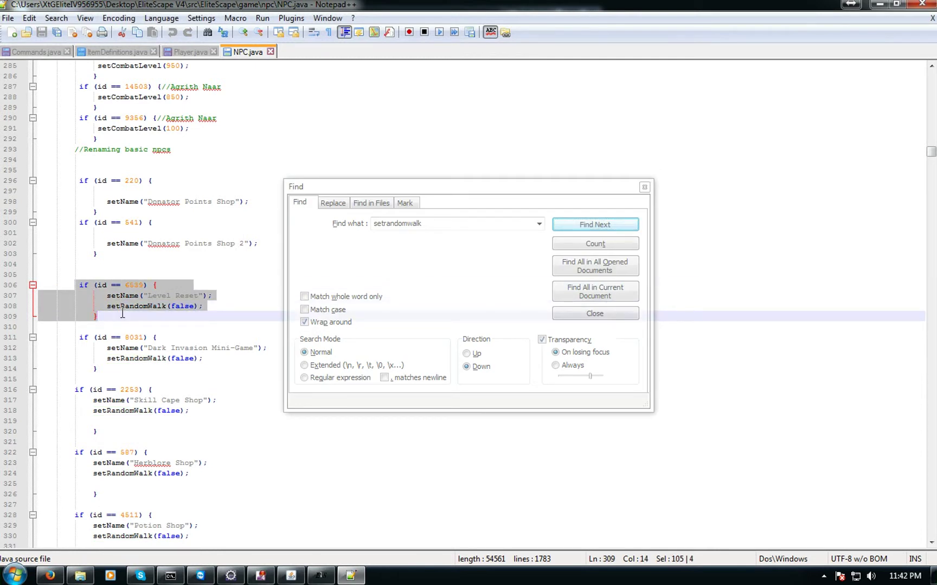
drag(416, 193, 560, 109)
click(179, 317)
drag(75, 287, 136, 318)
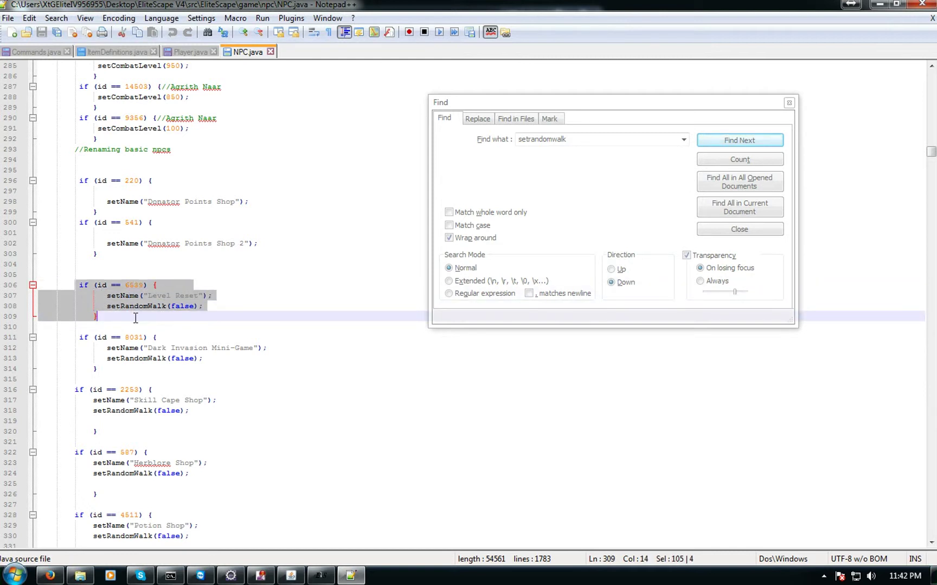
click(116, 321)
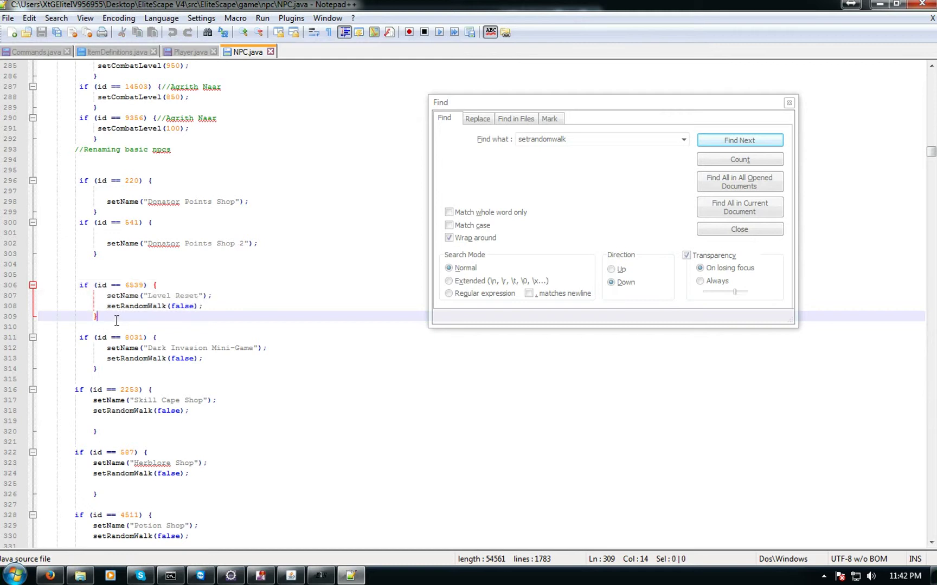
drag(77, 286, 159, 317)
key(ctrl+c)
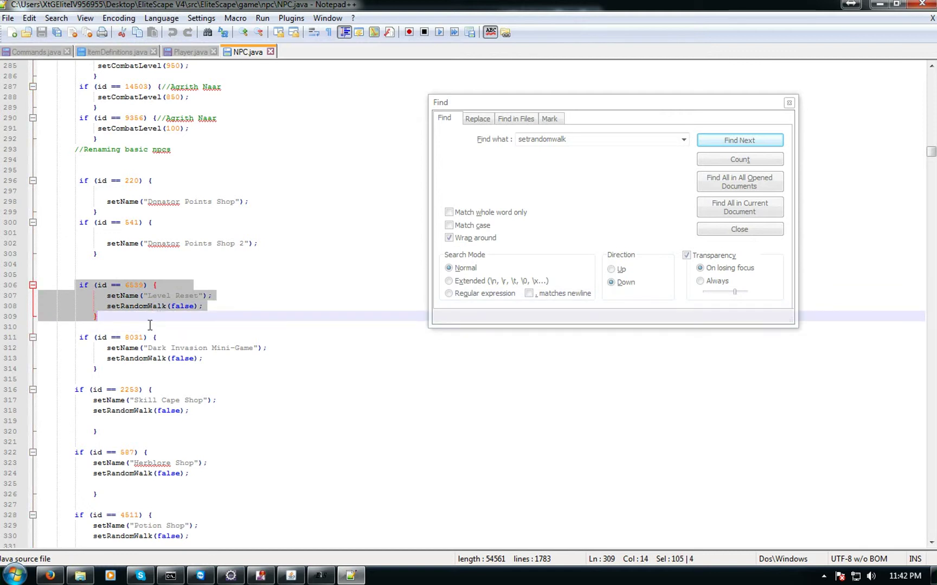
click(124, 322)
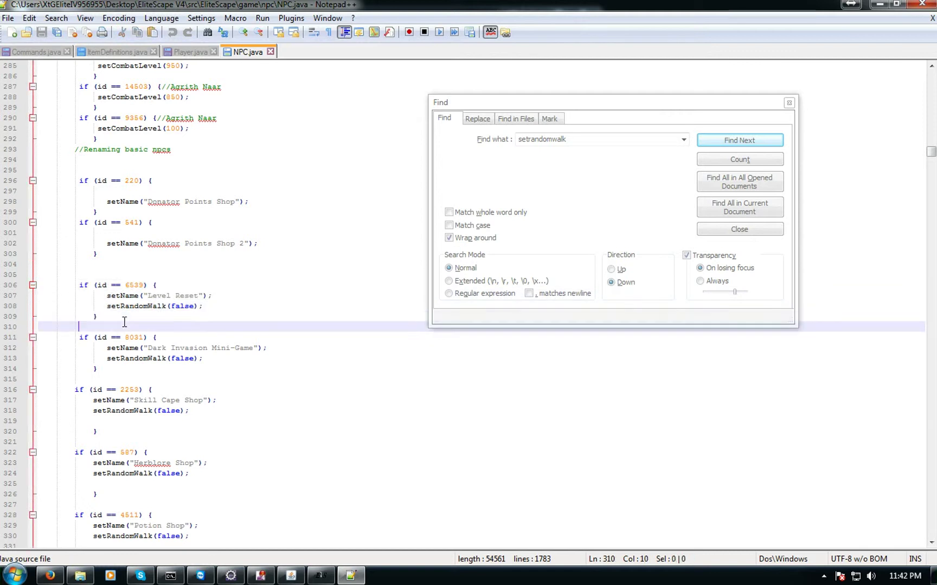
Paste the Level Reset block at line 311 below the original, removing the leading space
key(Return)
key(Return)
click(112, 328)
click(115, 337)
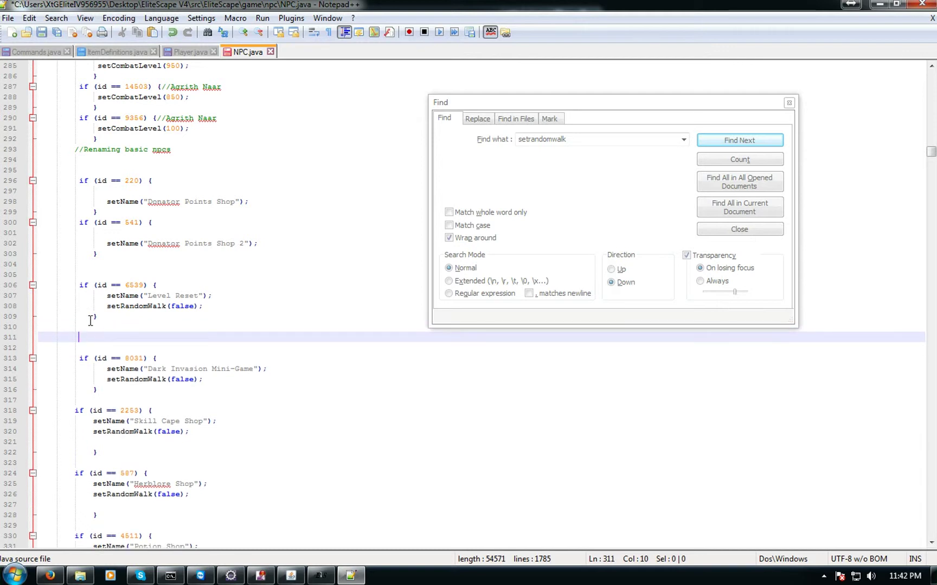
key(ctrl+v)
click(81, 340)
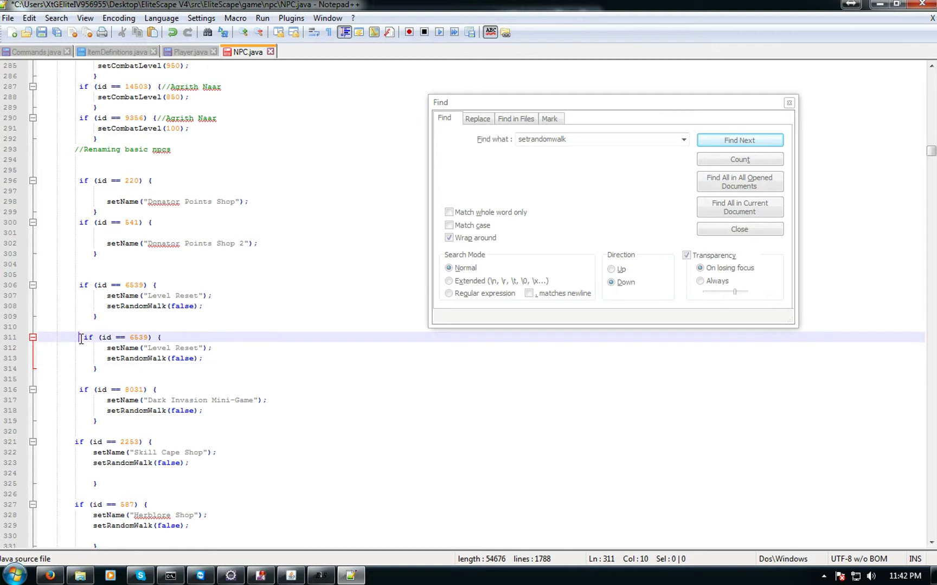
key(Delete)
Examine the Armour Shop NPC in the game, which reports id 705
key(alt+Tab)
right_click(152, 160)
click(157, 191)
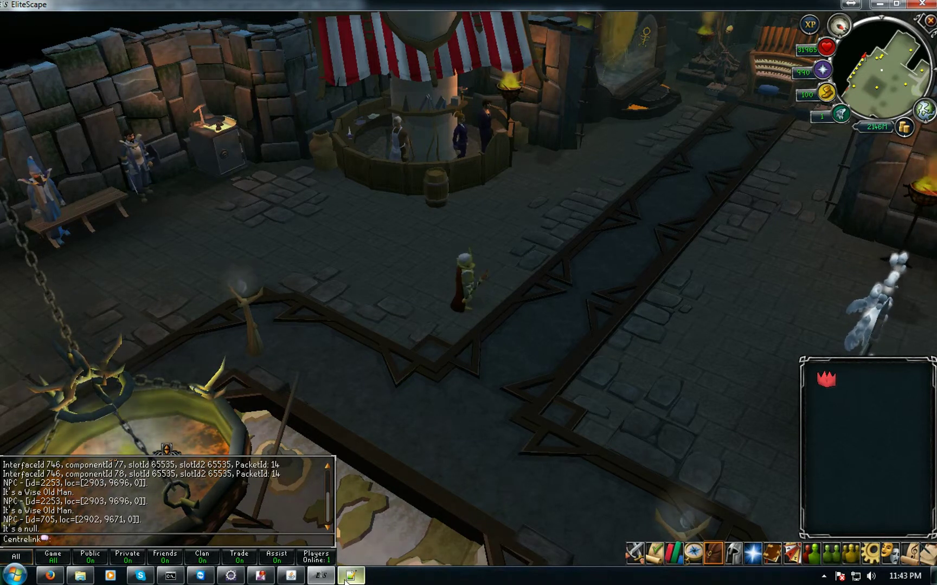
Check the Armour Shop NPC's actions, then examine the ghostly guard, a Cloud spirit
click(323, 578)
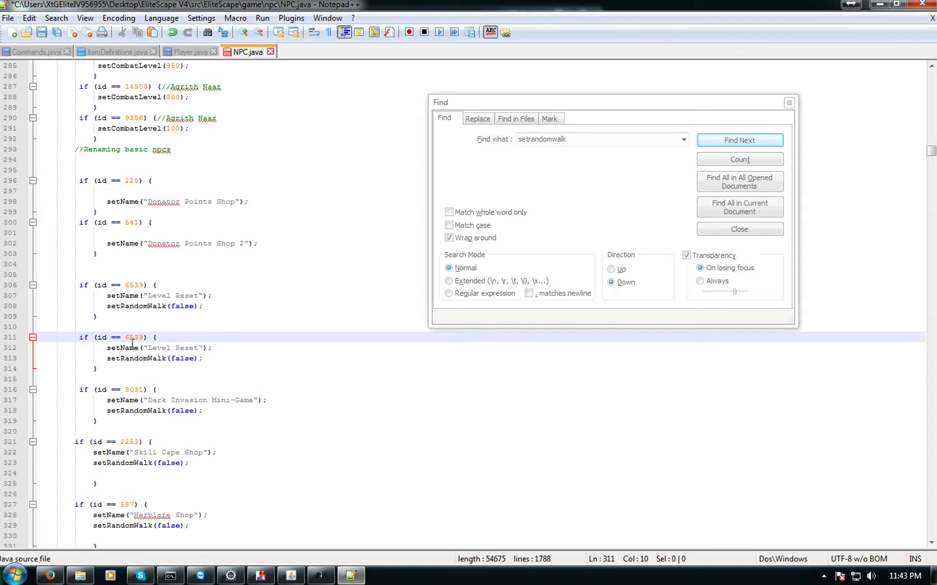
click(321, 576)
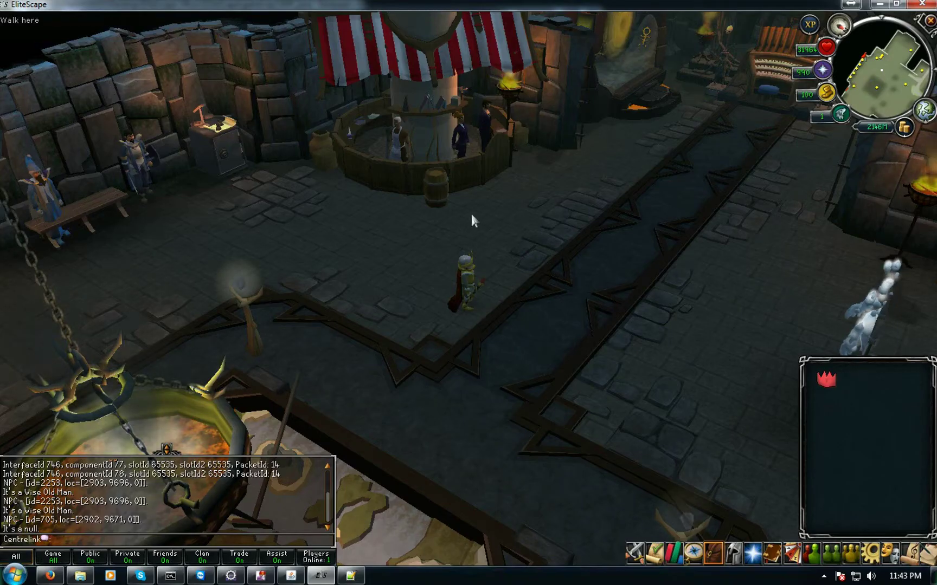
right_click(153, 152)
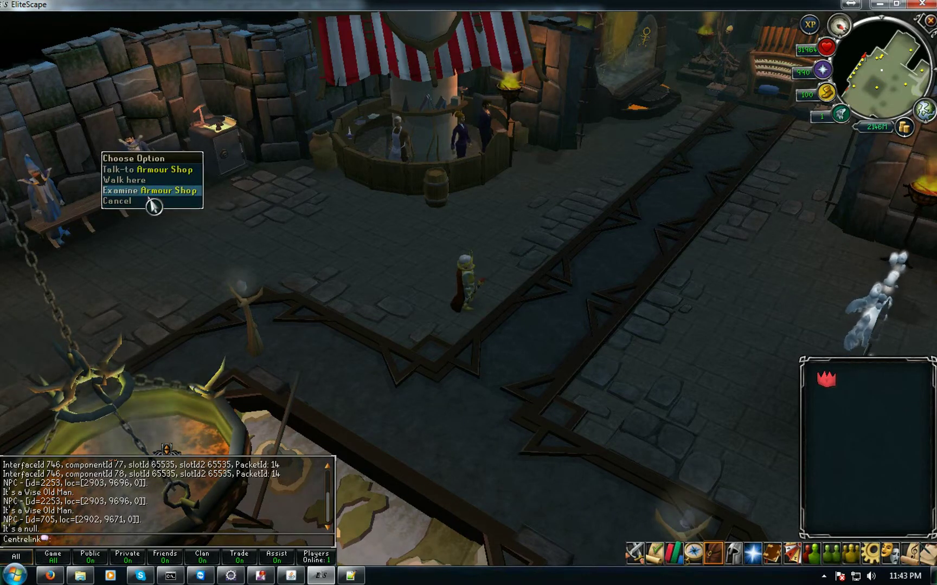
right_click(867, 302)
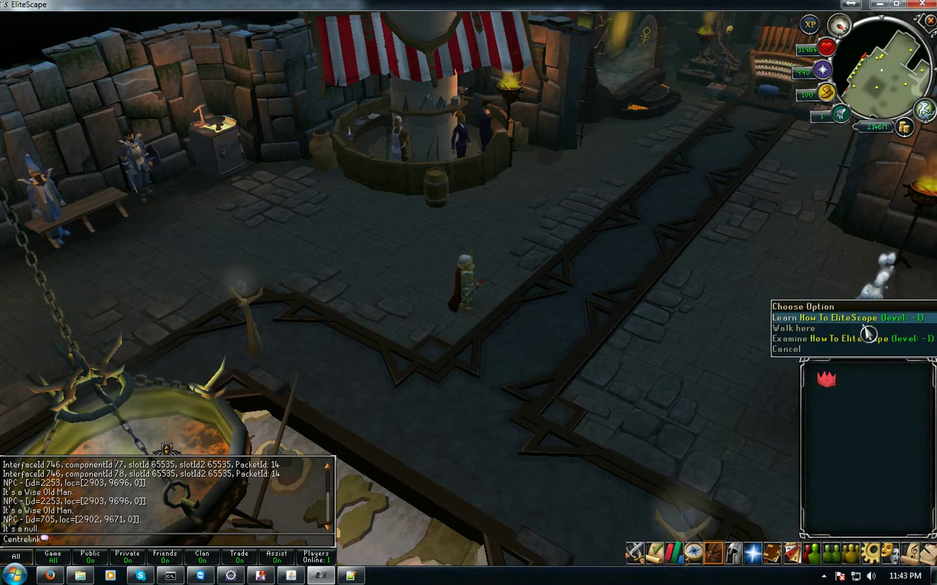
right_click(862, 271)
right_click(889, 296)
click(846, 339)
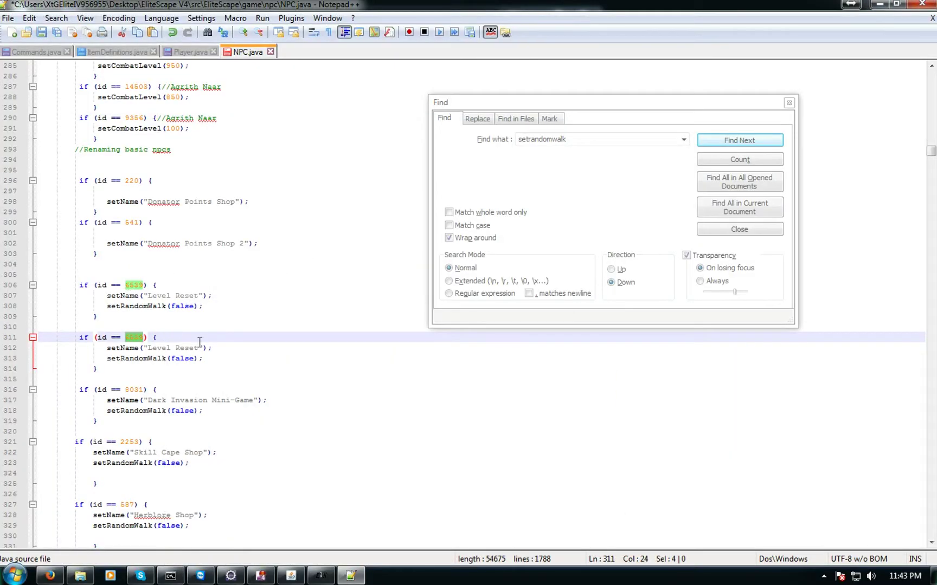
Change the duplicate's id on line 311 to 13649 and its name on line 312 to Test500
text(13649)
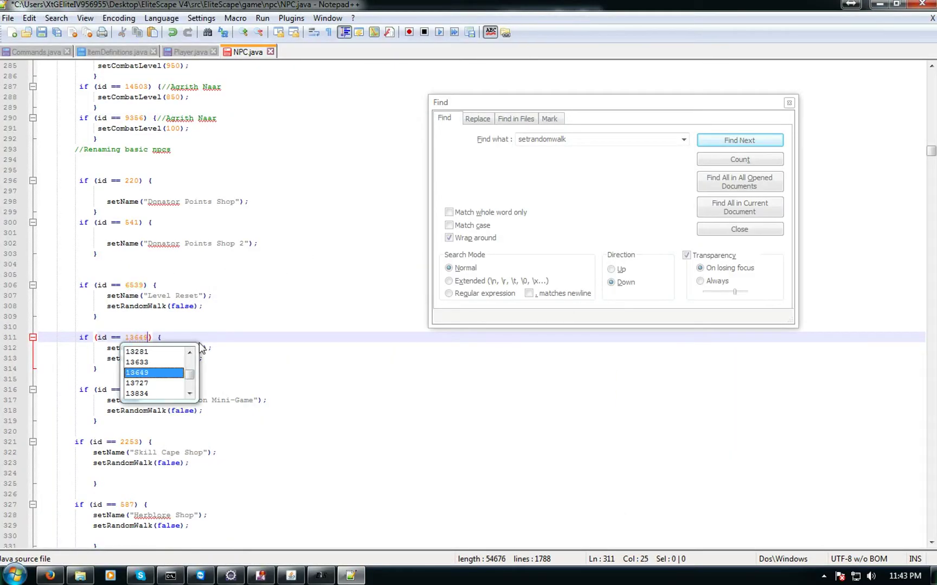
click(187, 335)
click(146, 348)
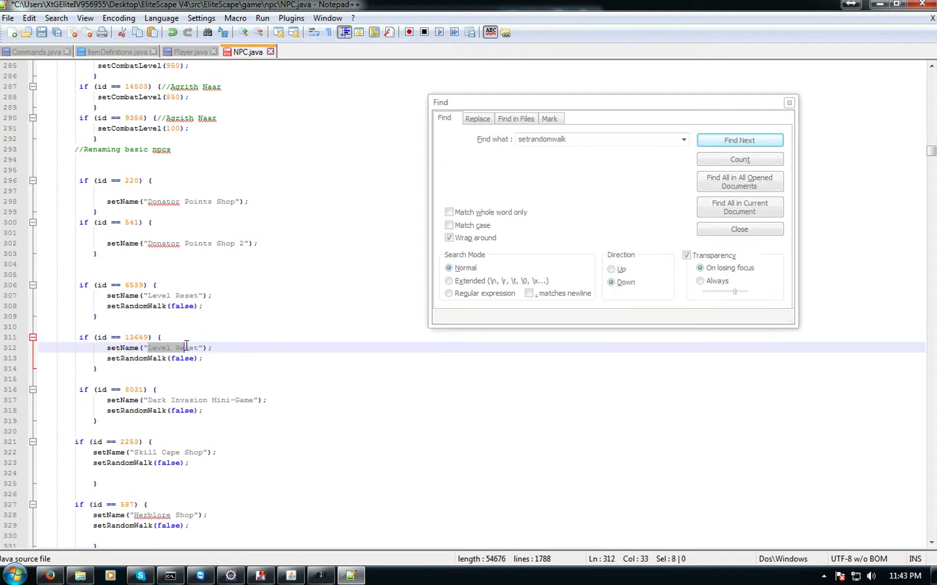
text(Test500)
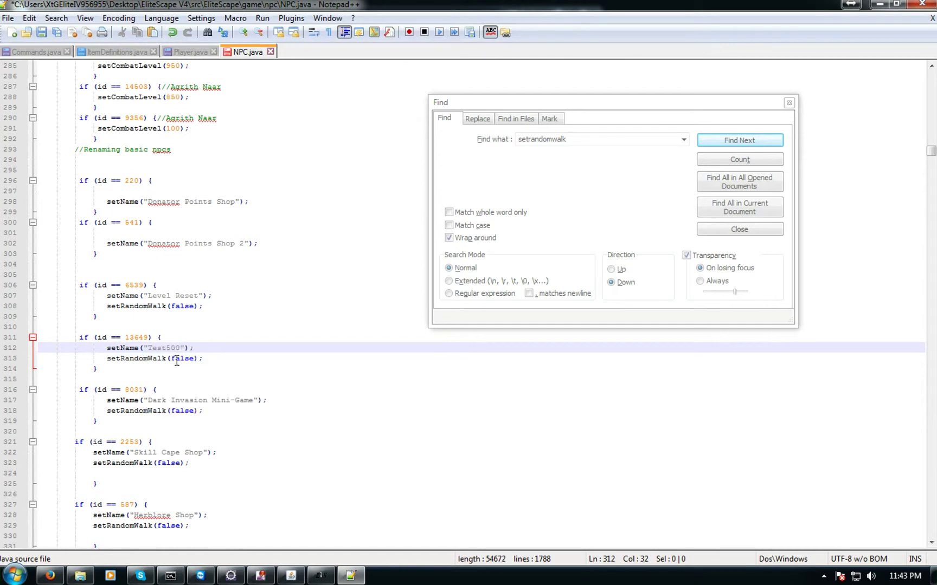
drag(107, 359, 186, 360)
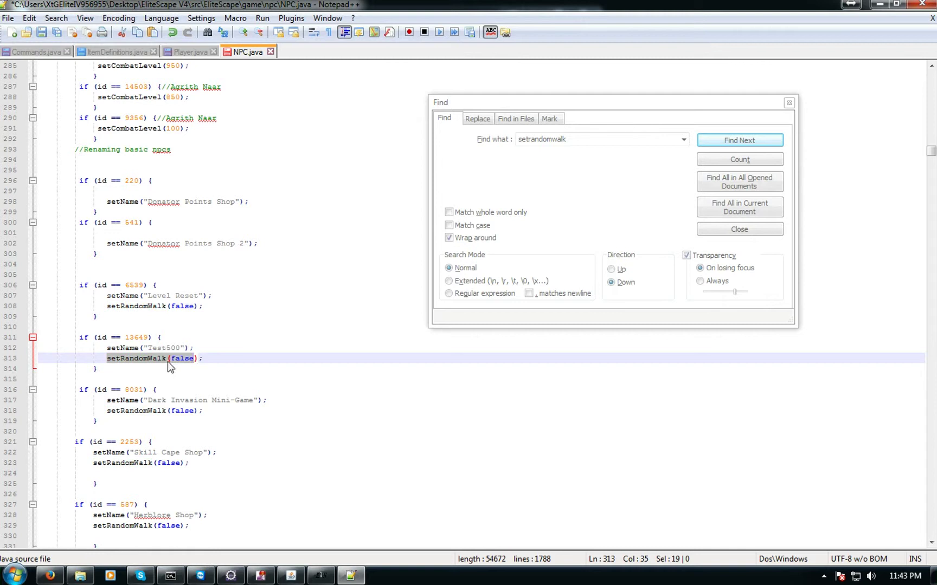
click(167, 361)
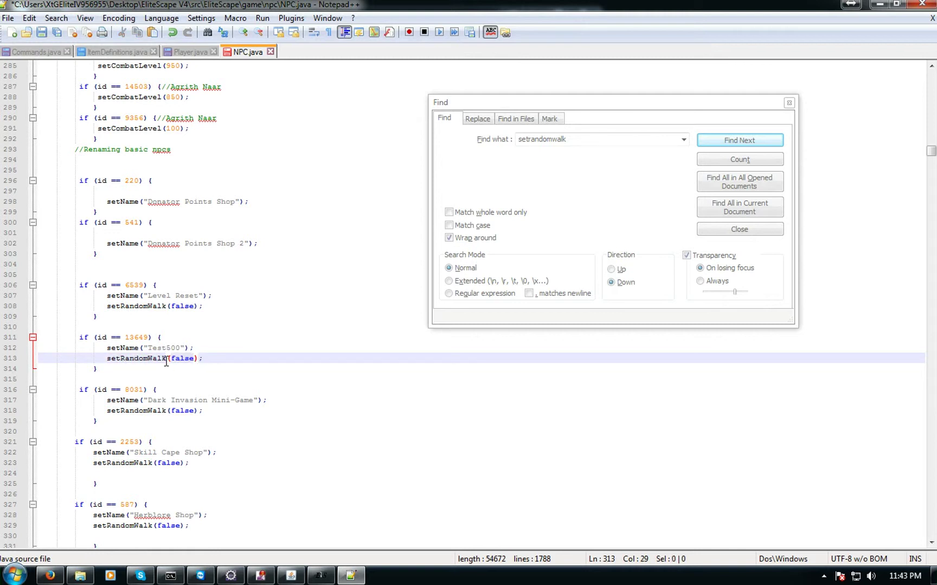
In the game, walk a little and turn the camera toward the map table
click(321, 576)
click(512, 473)
scroll(297, 413, up, 3)
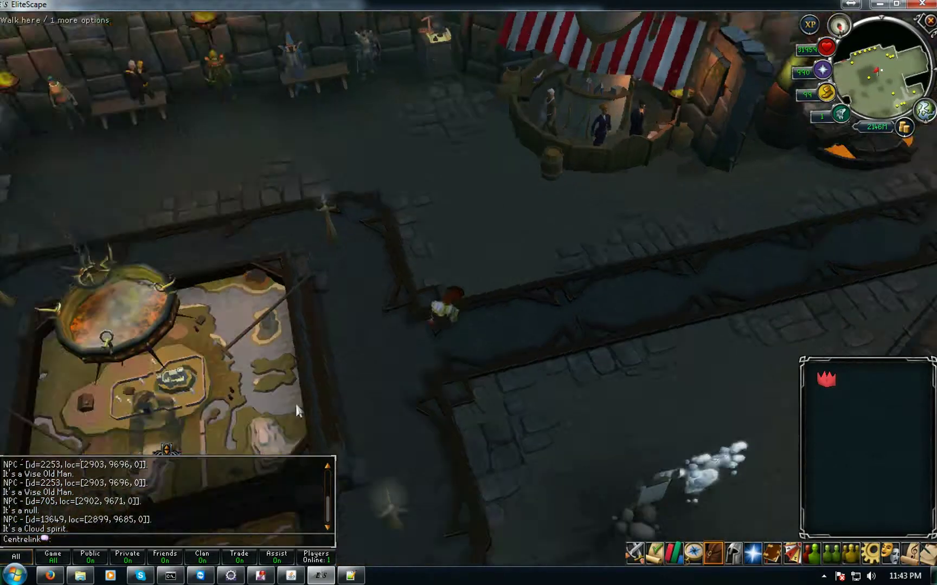
scroll(297, 412, down, 4)
middle_drag(297, 412, 473, 306)
scroll(268, 309, up, 2)
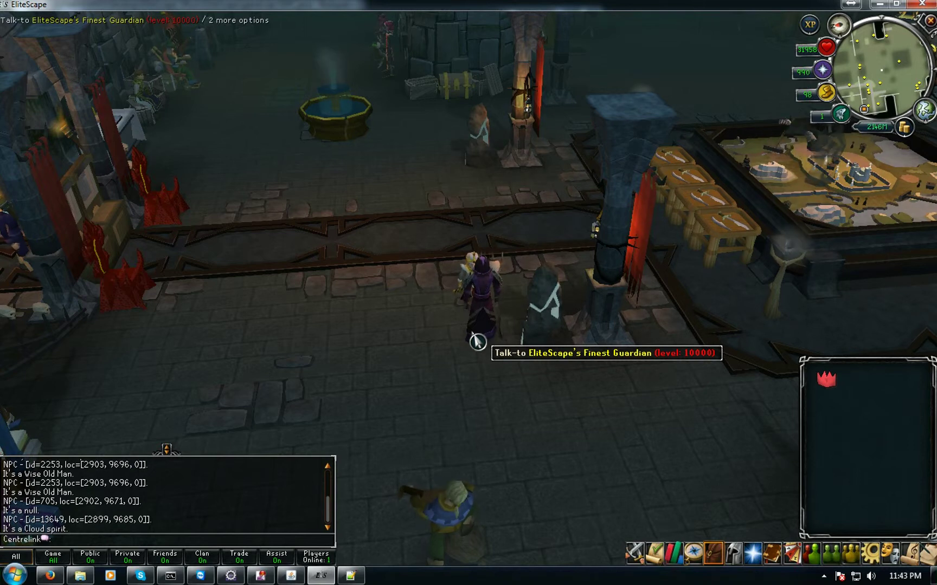
Examine the Guardian and guardian statue NPCs, finding id 15360, Protector Of EliteScape
right_click(477, 341)
click(473, 374)
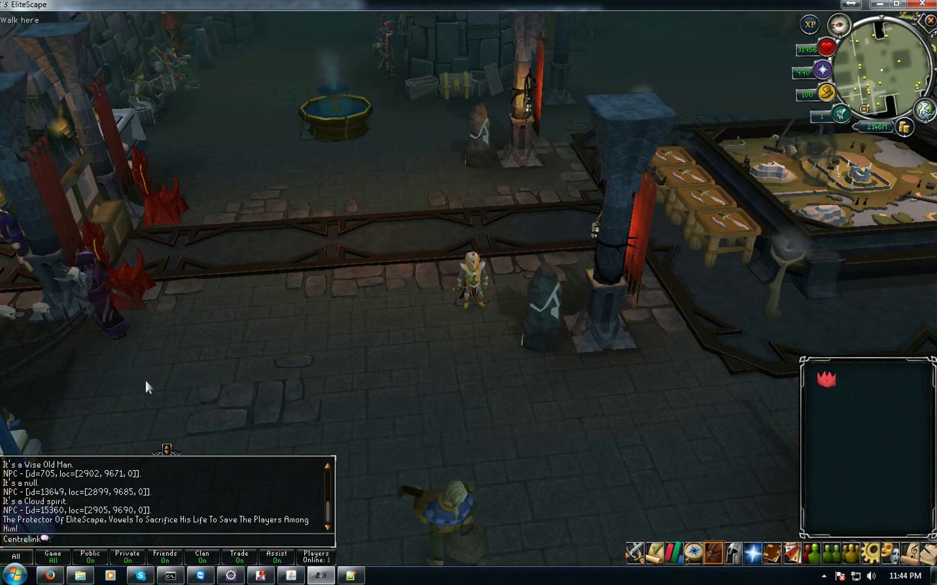
right_click(119, 333)
click(106, 366)
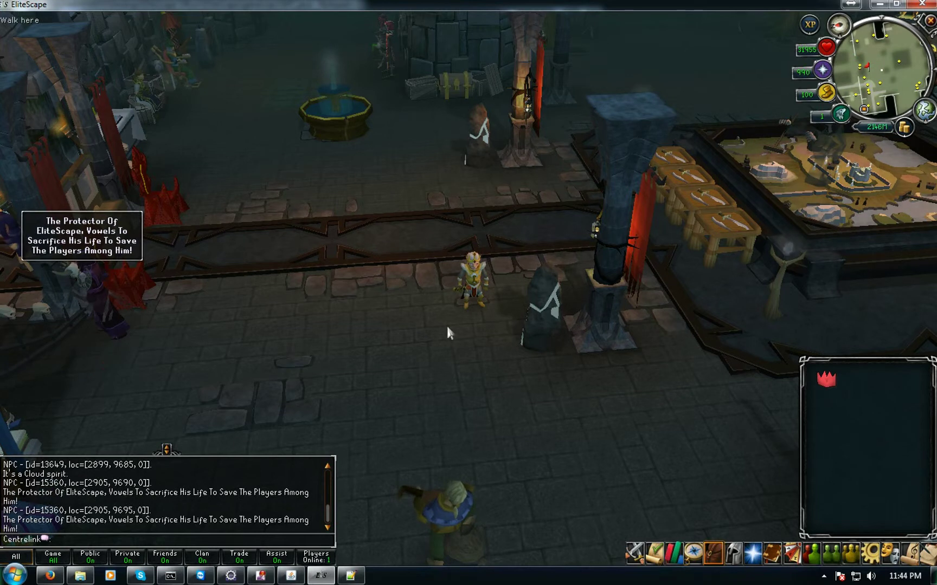
click(610, 440)
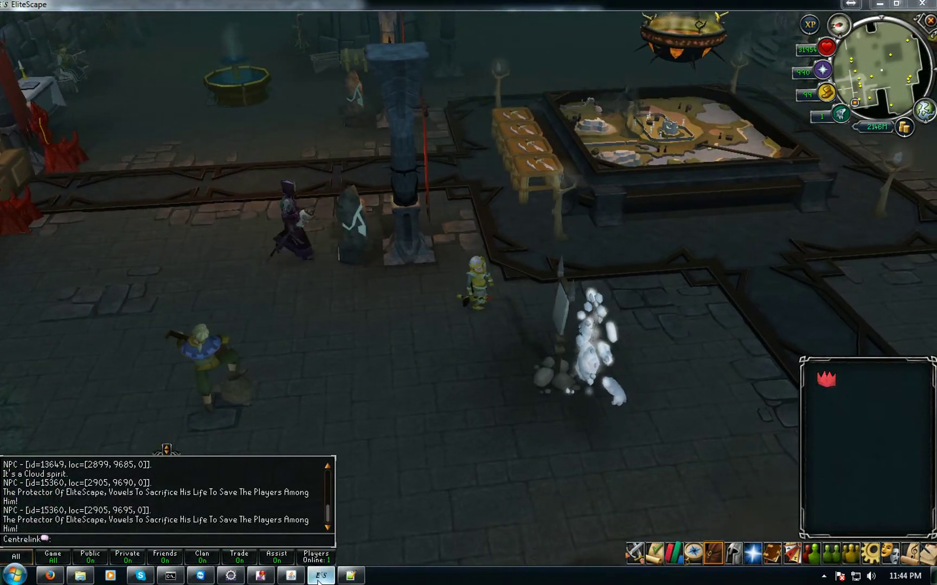
Save NPC.java from its tab's context menu, then minimize Notepad++
key(alt+Tab)
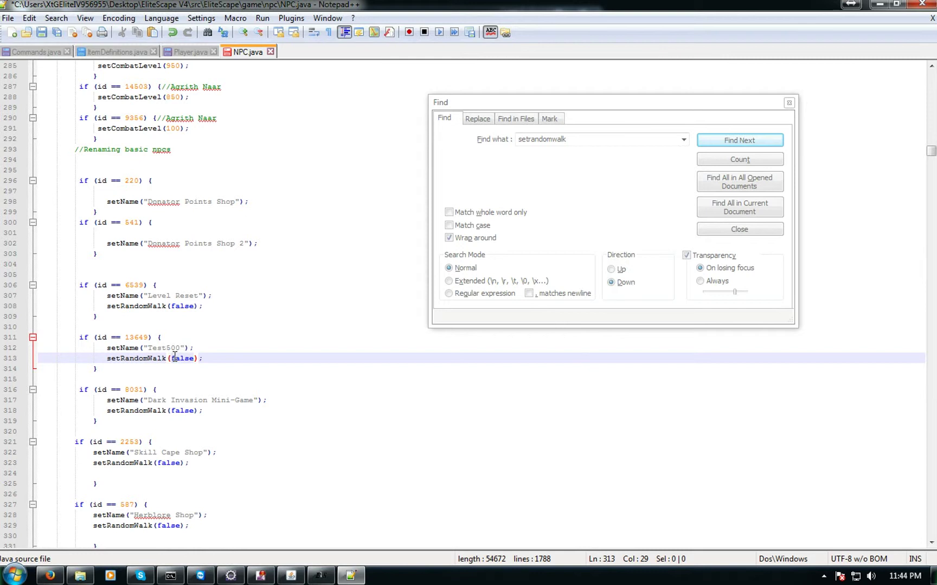
double_click(181, 358)
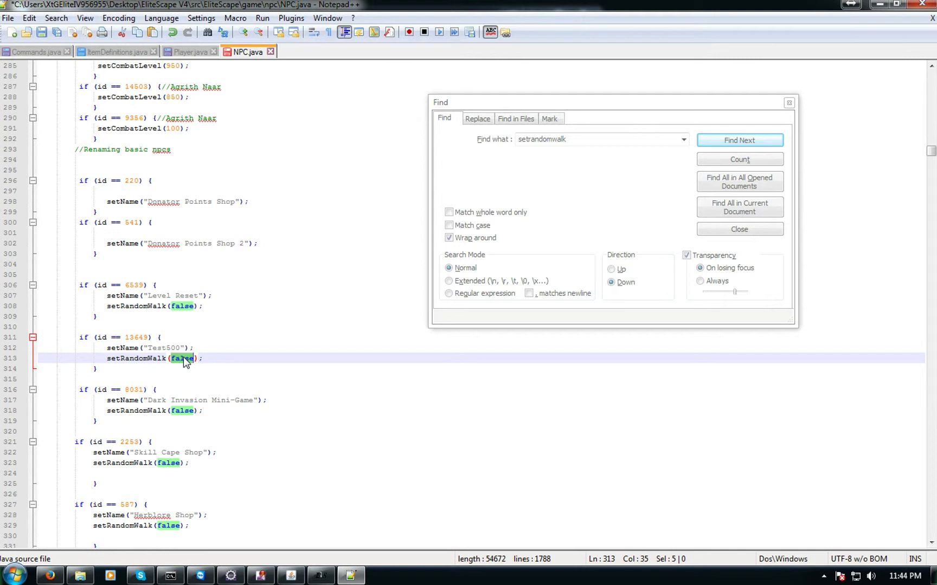
right_click(239, 64)
right_click(240, 56)
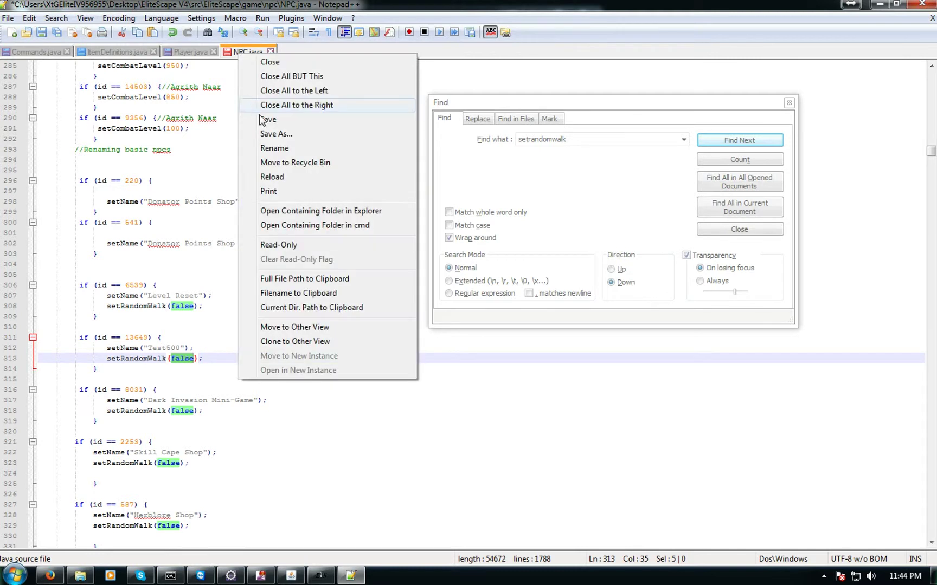
click(267, 119)
click(179, 52)
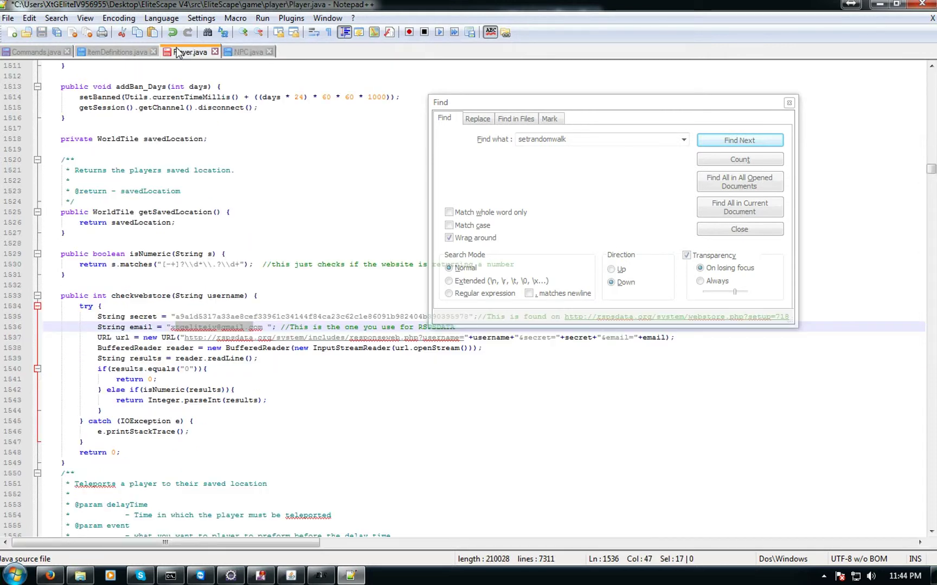
click(244, 52)
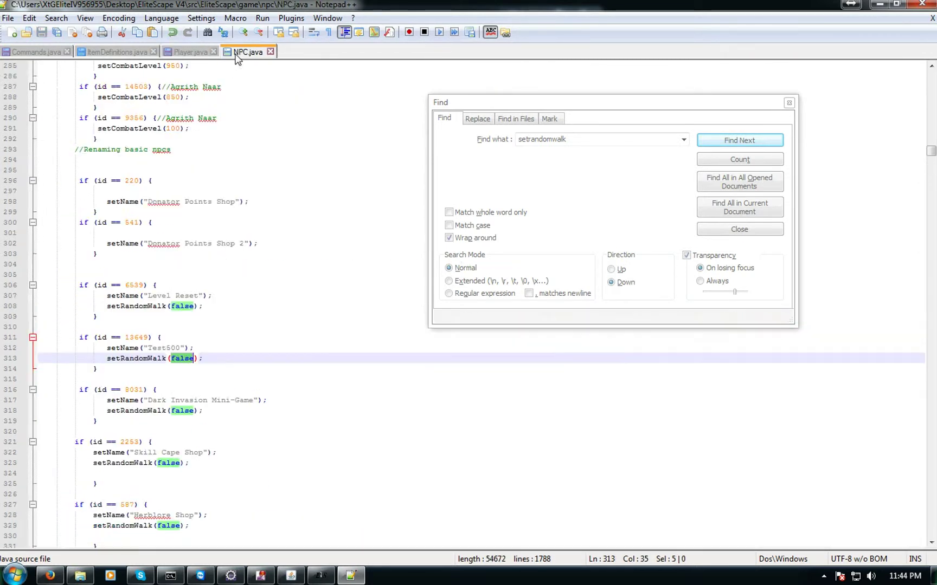
click(877, 5)
Run the Compile EliteScape V4 script and close its console after (0) Errors Found
click(590, 37)
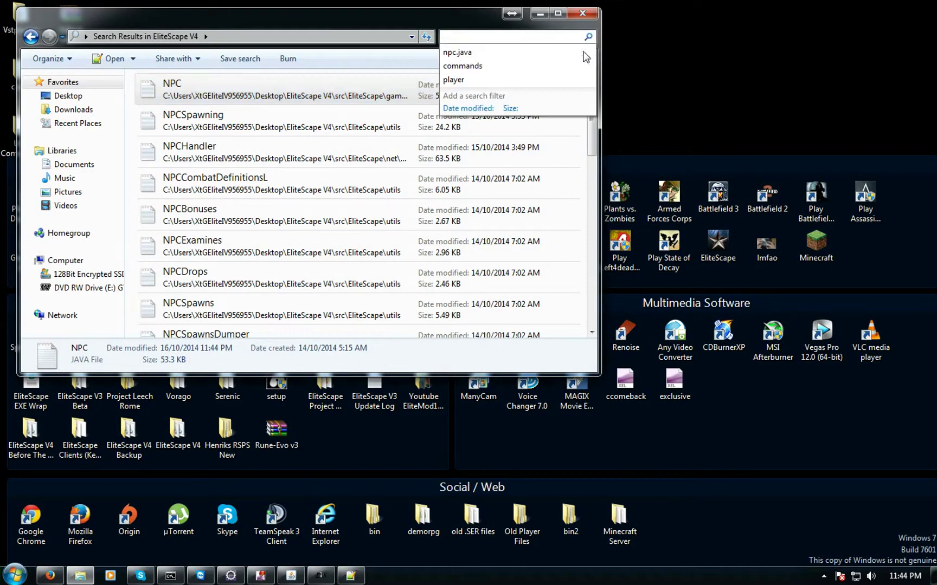
double_click(220, 224)
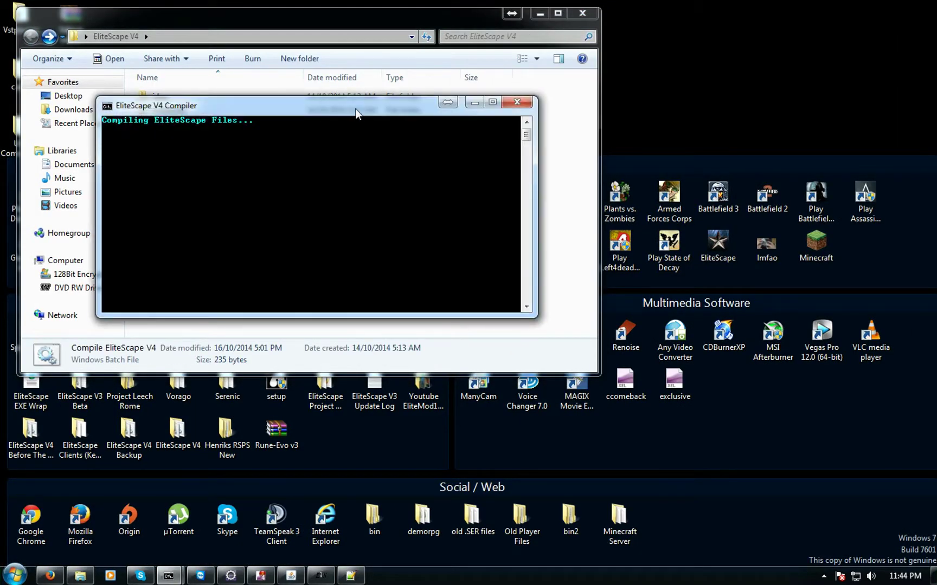
drag(354, 110, 402, 335)
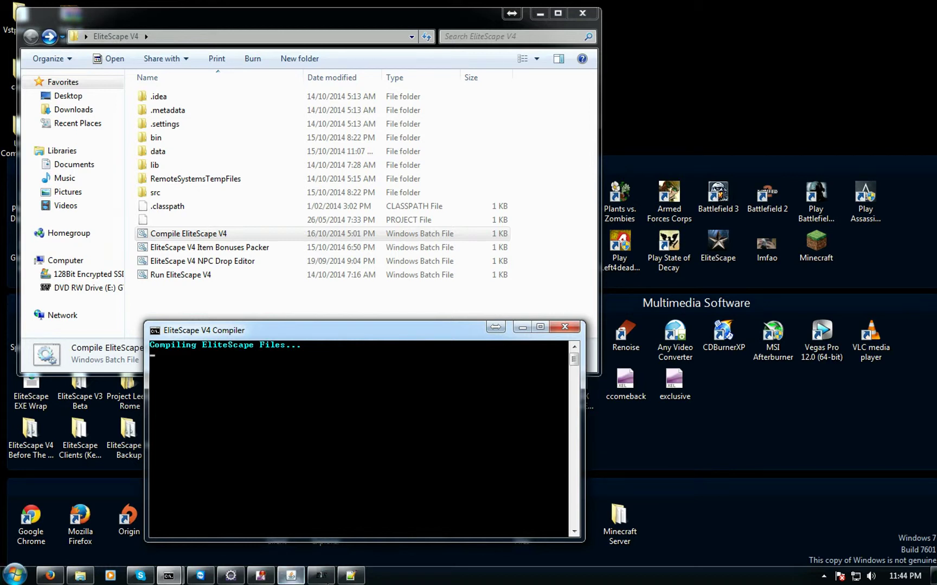
click(324, 574)
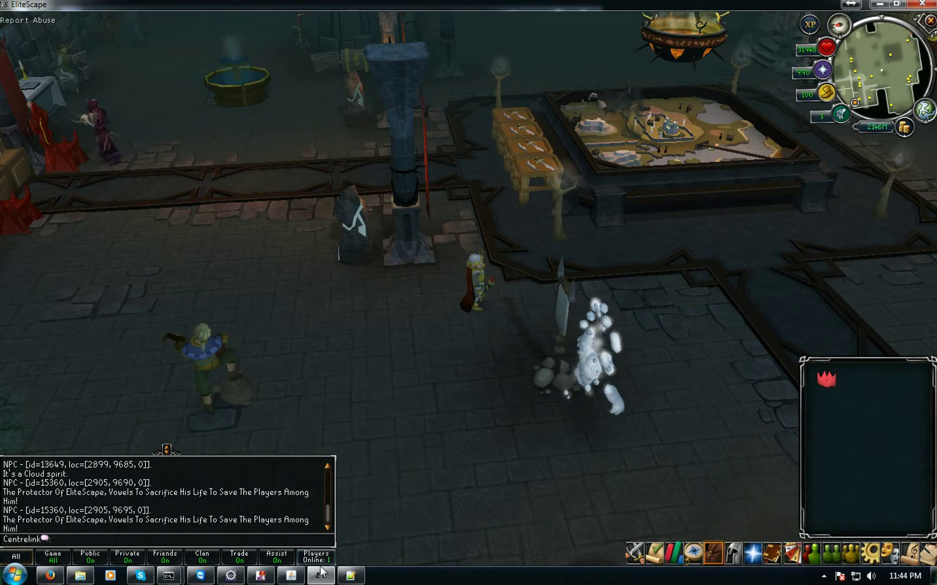
click(324, 573)
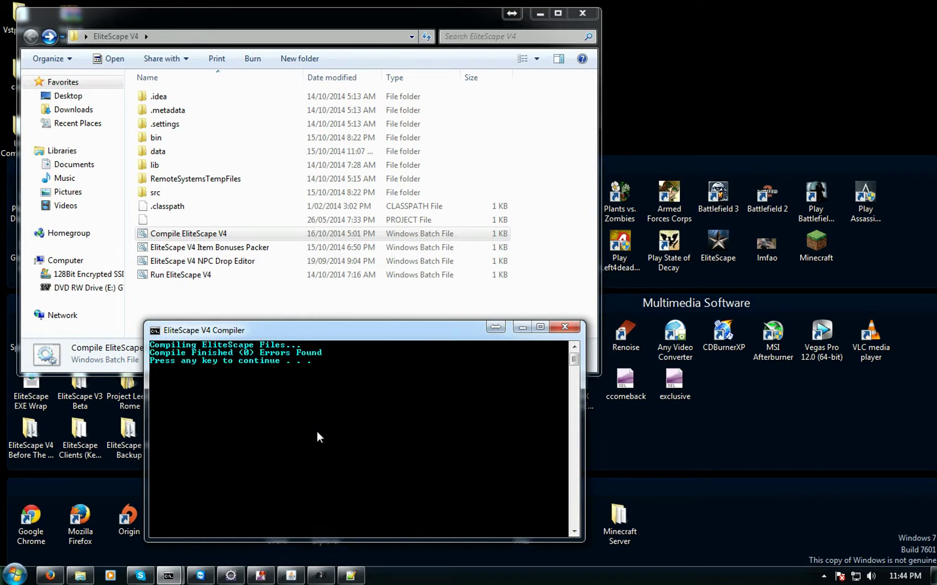
key(Return)
Log the character out to the login screen and close the Server Panel
click(325, 578)
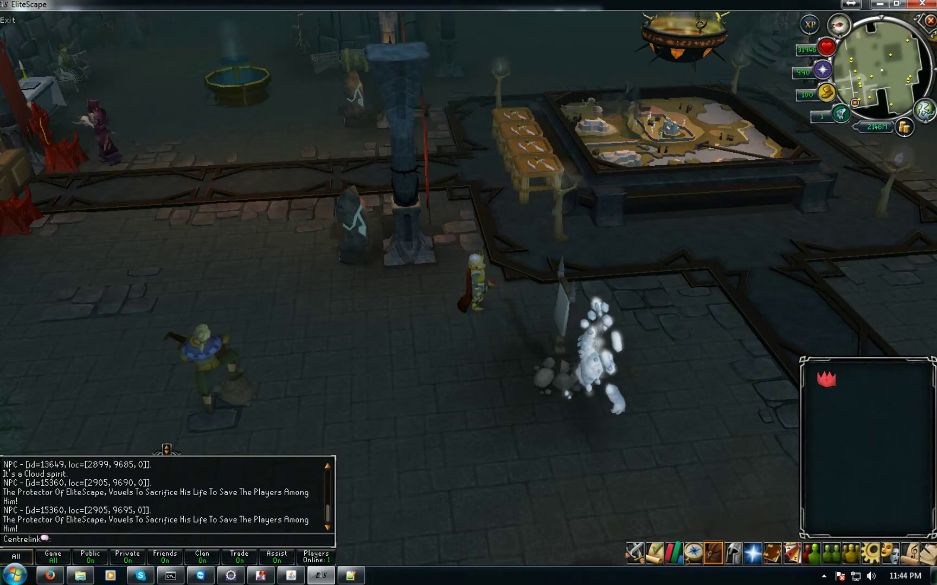
click(930, 21)
click(886, 499)
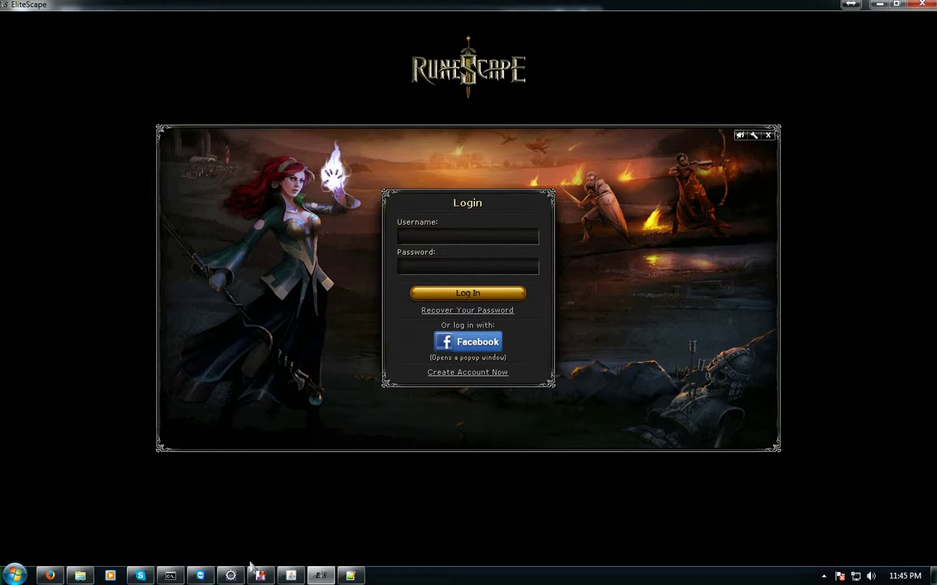
click(291, 575)
click(441, 69)
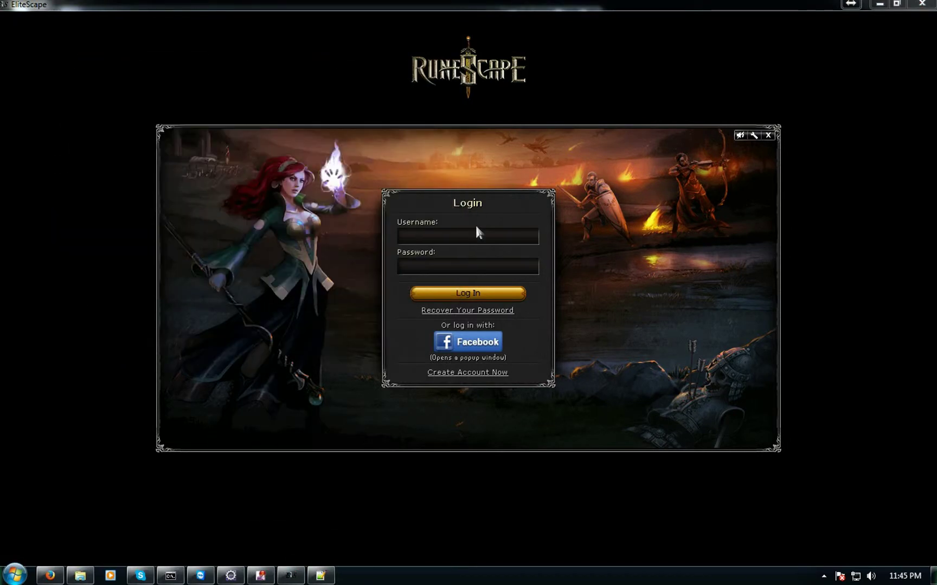
Log back in, enter the bank pin, and dismiss the welcome dialog
text(centre)
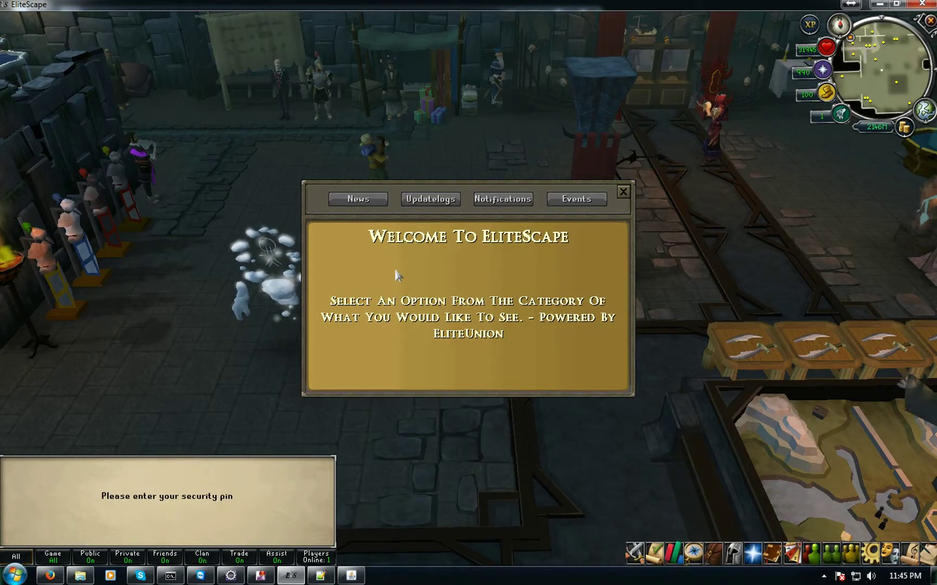
text(****)
key(Return)
click(624, 192)
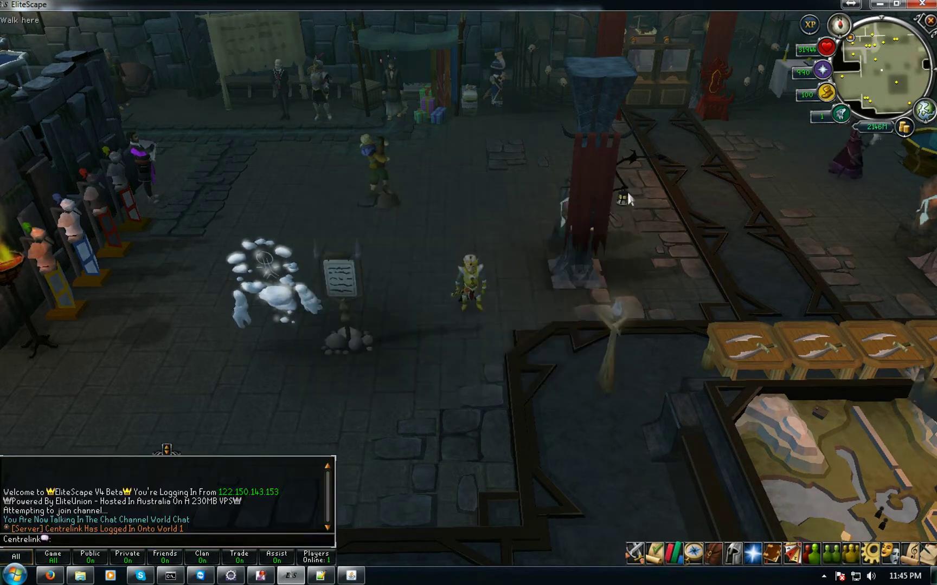
Tilt and rotate the camera to bring the cloud spirit ghost NPC into view
middle_drag(282, 293, 283, 282)
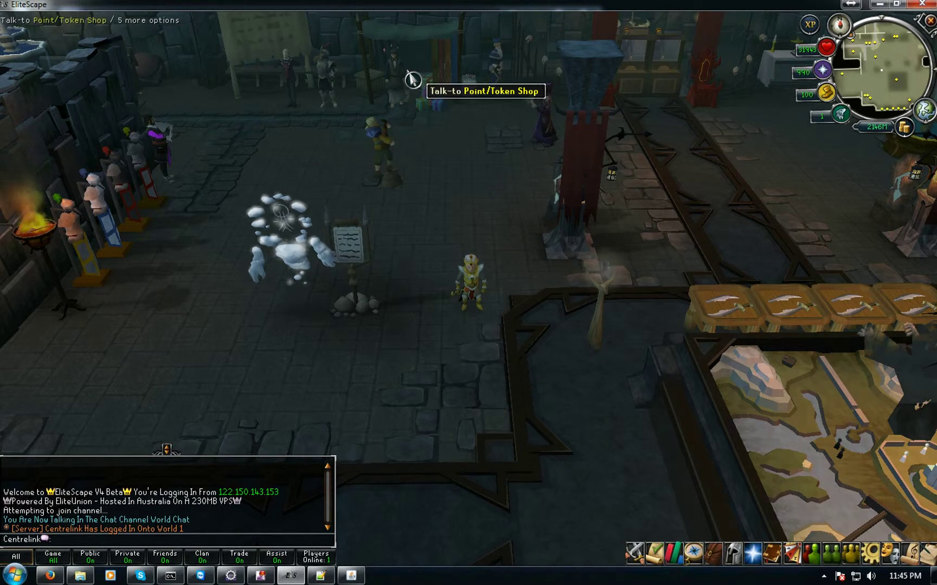
middle_drag(542, 228, 221, 376)
middle_drag(107, 394, 239, 302)
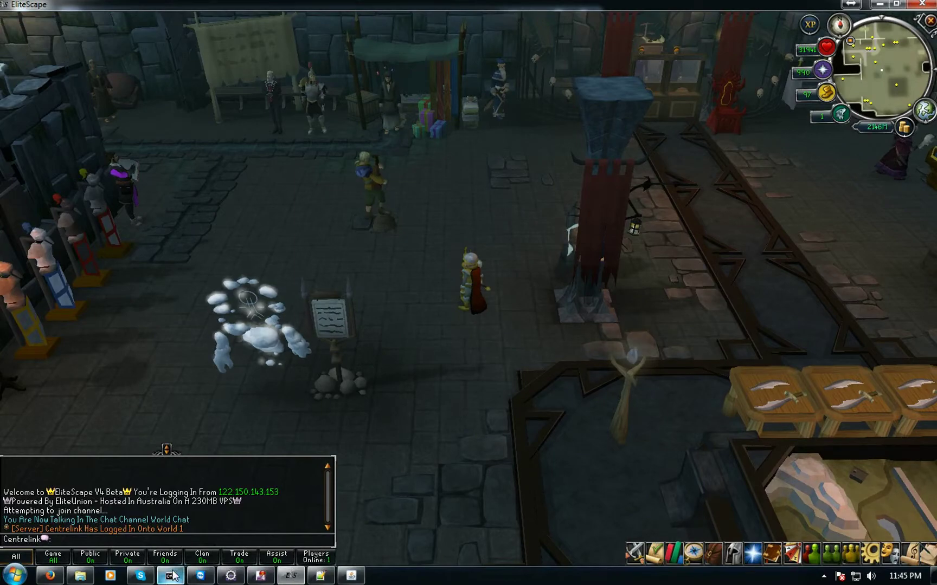
Bring NPC.java back up in the editor and search for NPC id 13649
click(321, 576)
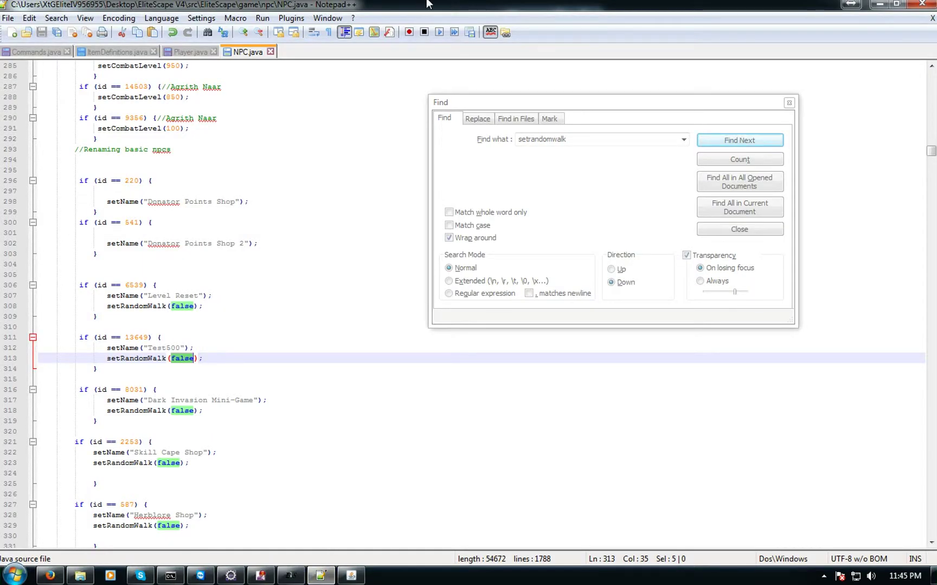
double_click(462, 5)
click(481, 10)
double_click(560, 4)
double_click(133, 339)
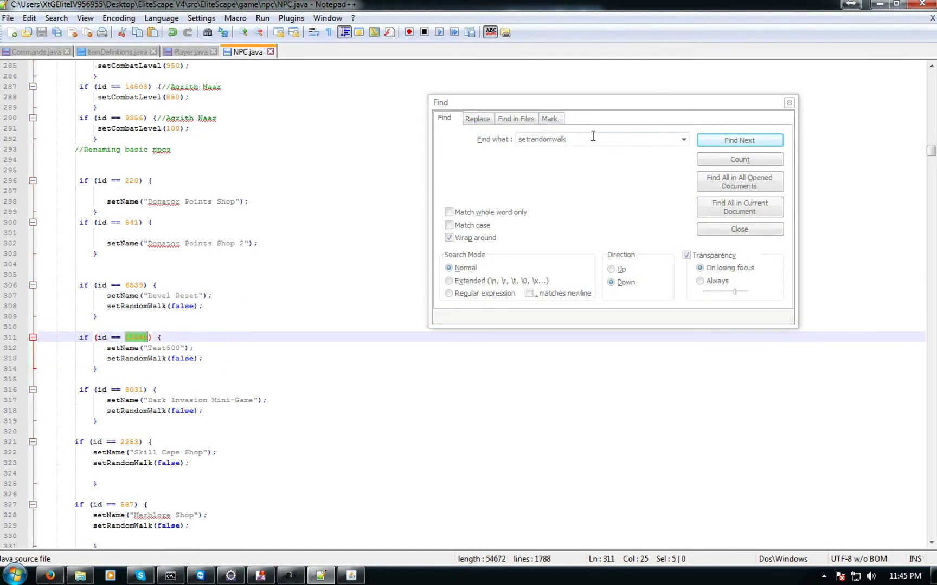
click(458, 141)
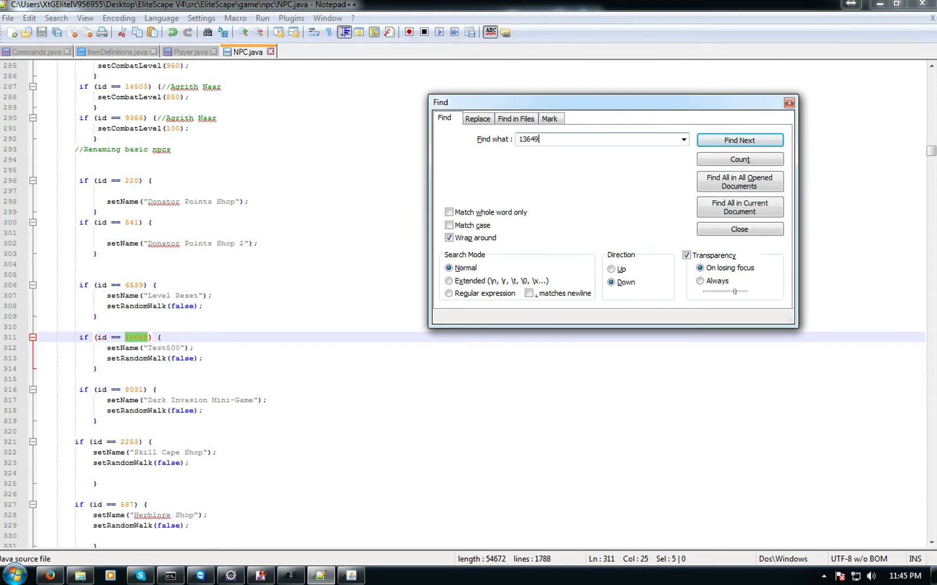
key(Return)
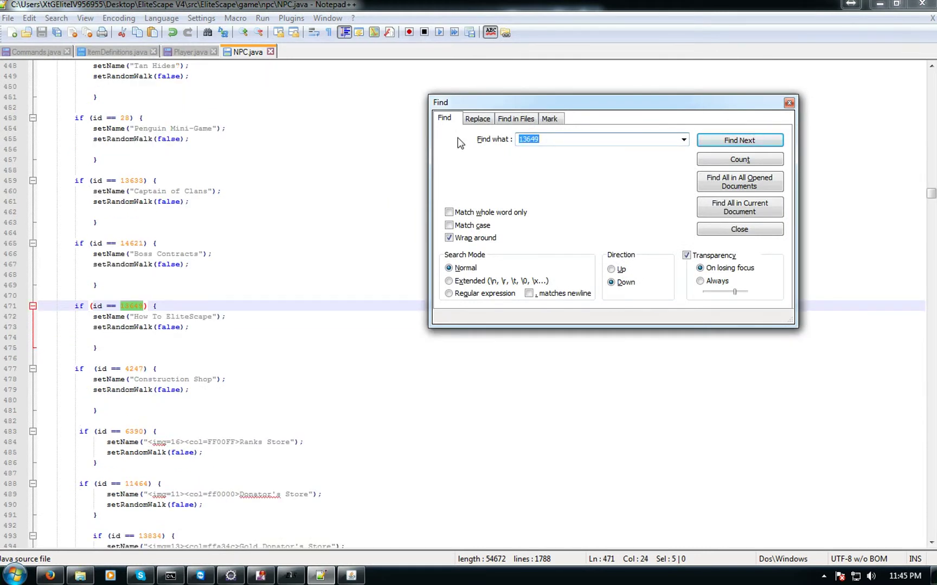
click(750, 141)
Delete the Test500 block on lines 311–314, then go to the remaining 13649 entry on line 466
drag(67, 299, 124, 325)
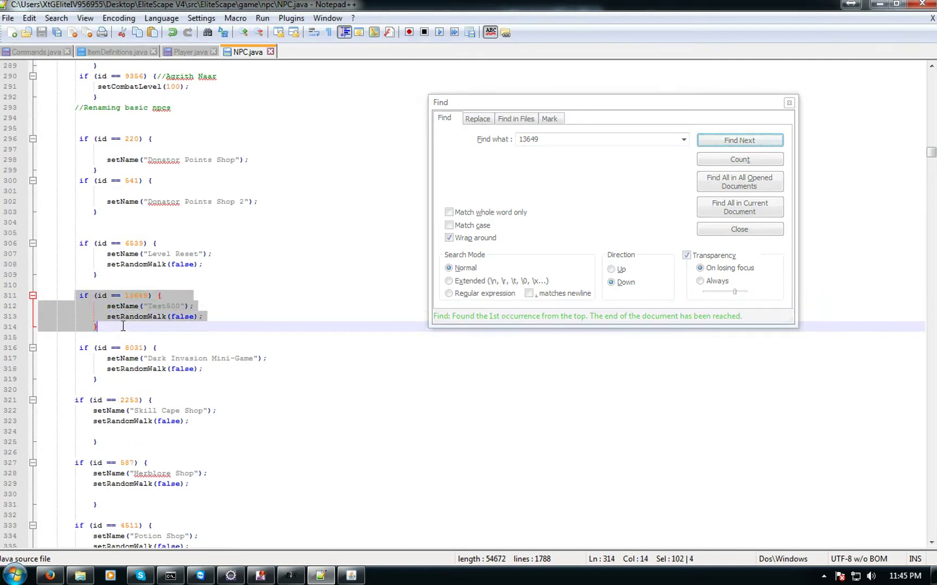
key(Delete)
key(BackSpace)
key(BackSpace)
key(BackSpace)
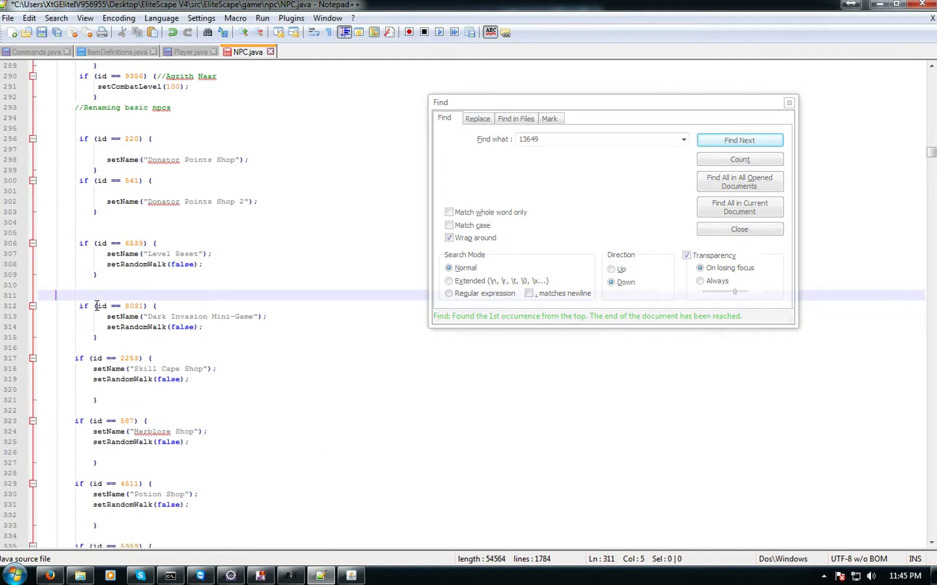
click(734, 142)
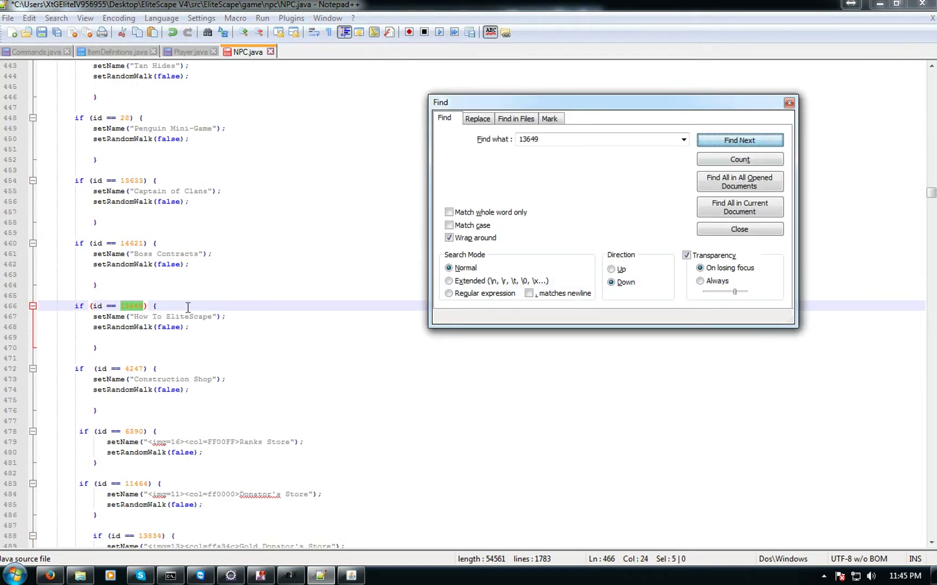
drag(130, 316, 247, 318)
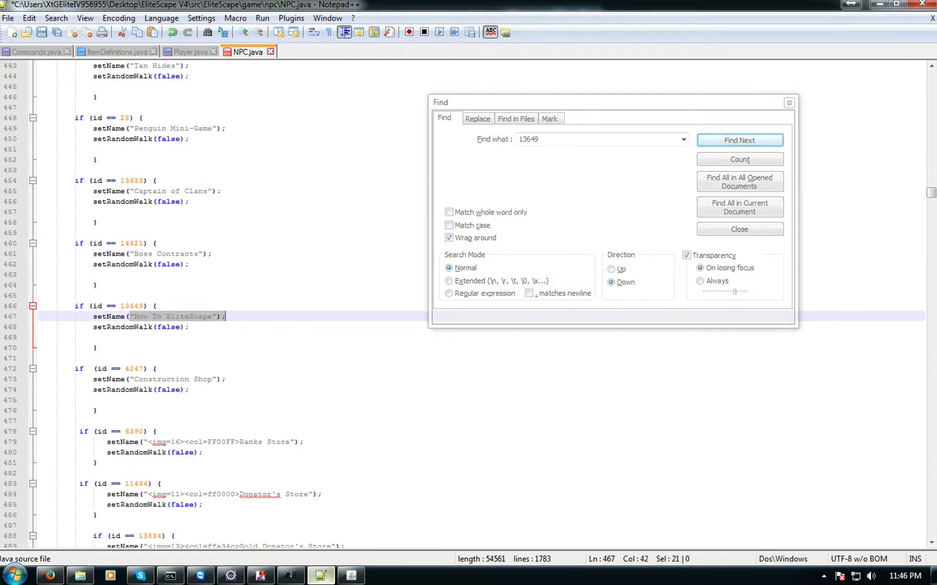
Talk to the How To EliteScape NPC and page forward to its Summoning guide
click(881, 4)
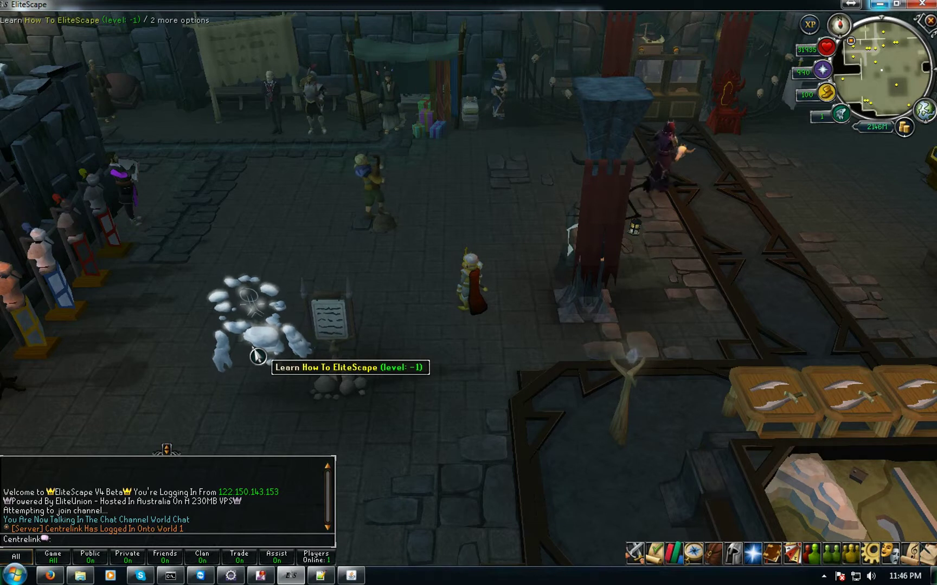
click(256, 356)
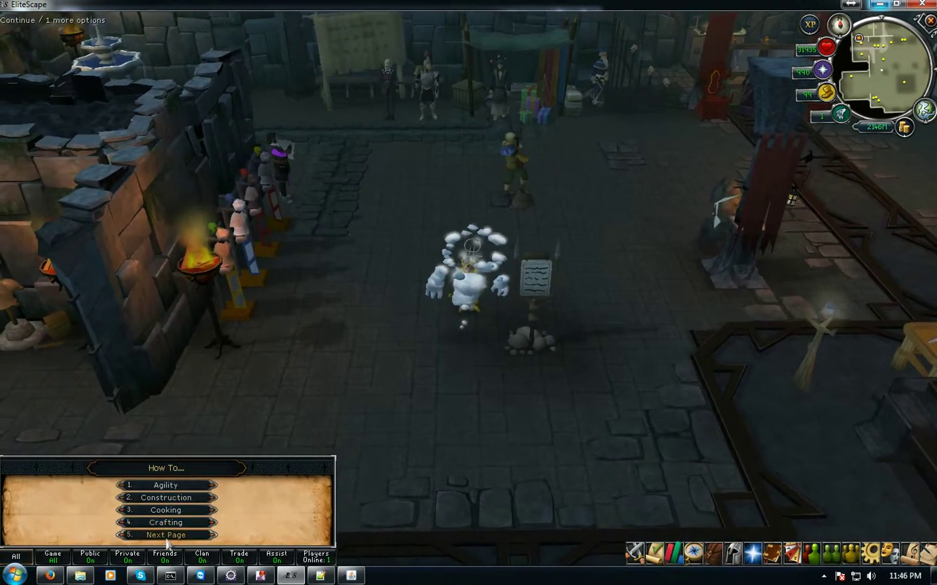
click(165, 537)
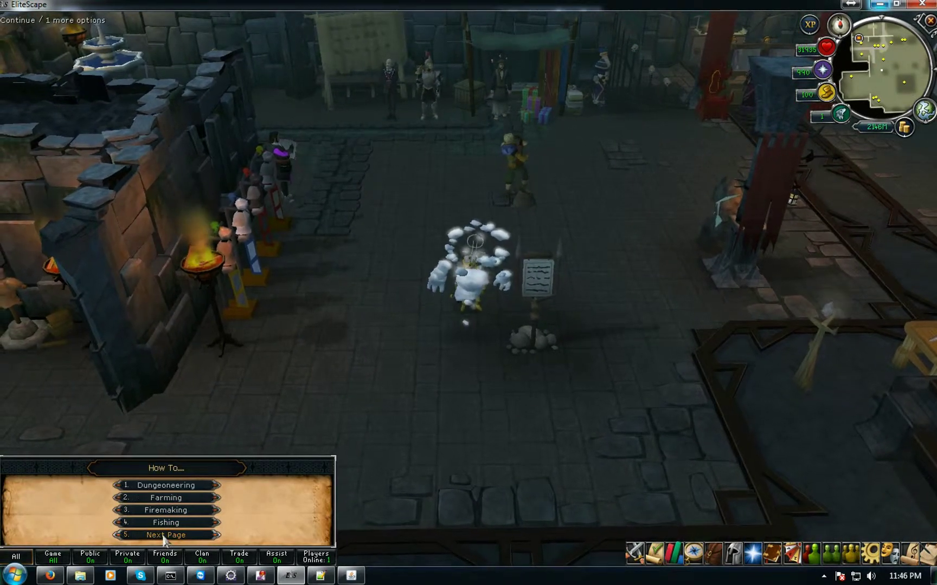
click(166, 537)
click(166, 535)
click(166, 523)
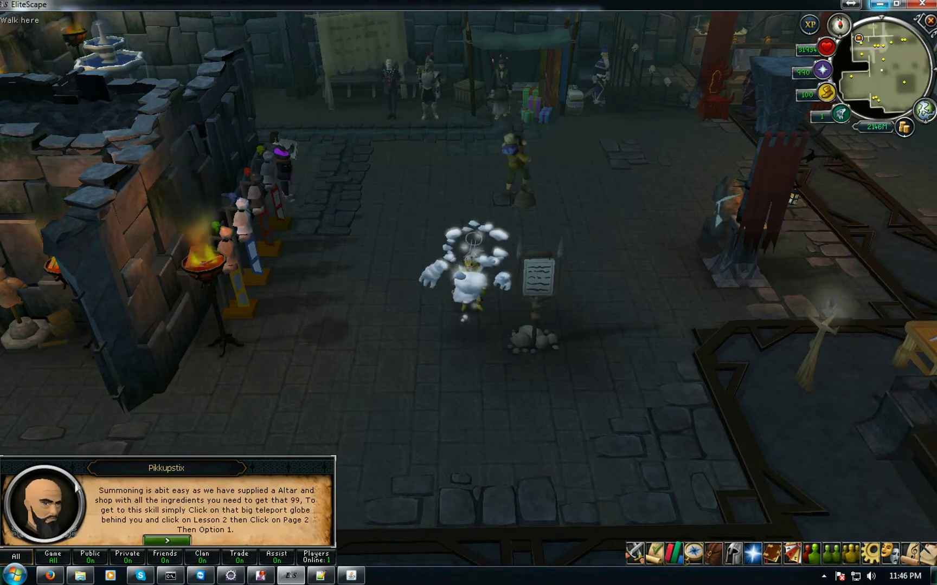
Read the Construction and Cooking guides, then walk away to close the guide
click(167, 541)
click(178, 502)
click(167, 540)
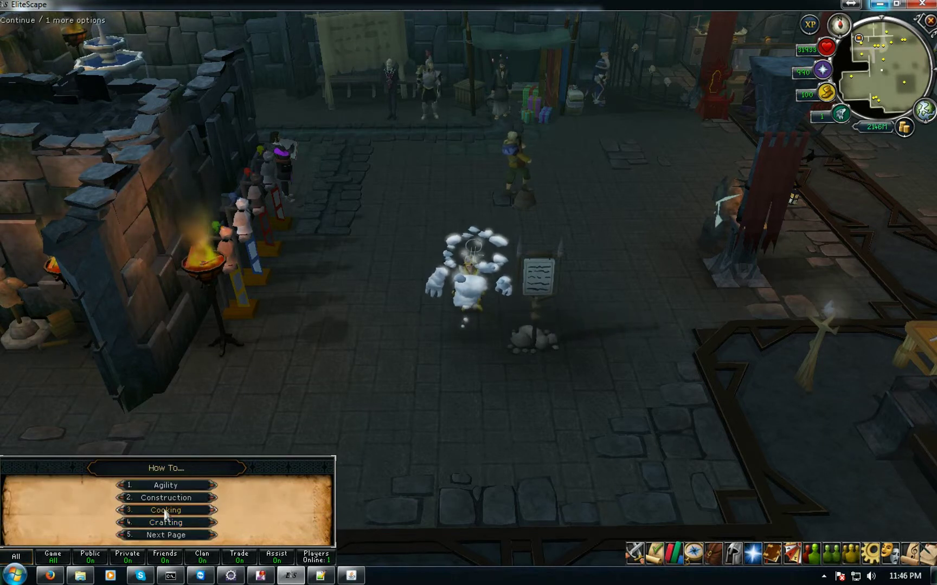
click(165, 510)
click(456, 297)
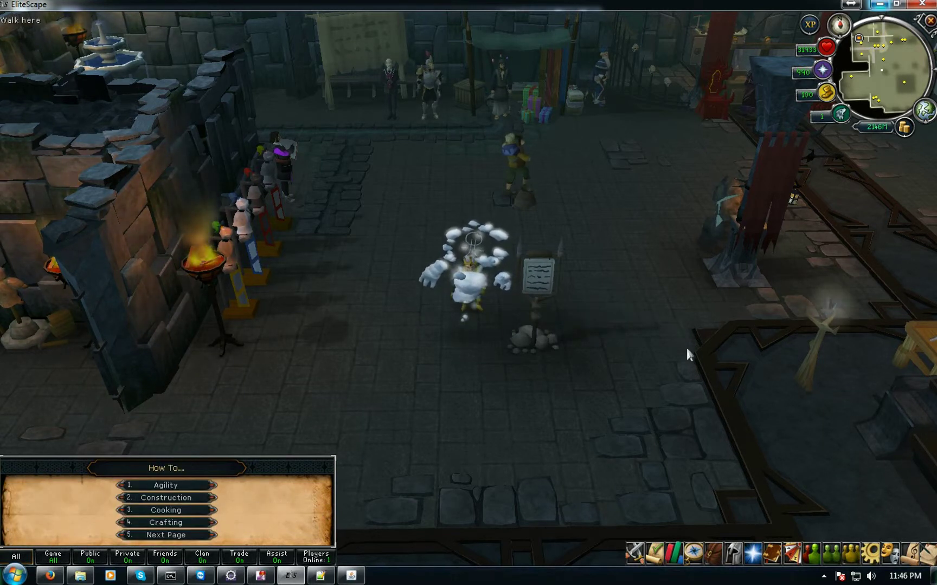
click(634, 291)
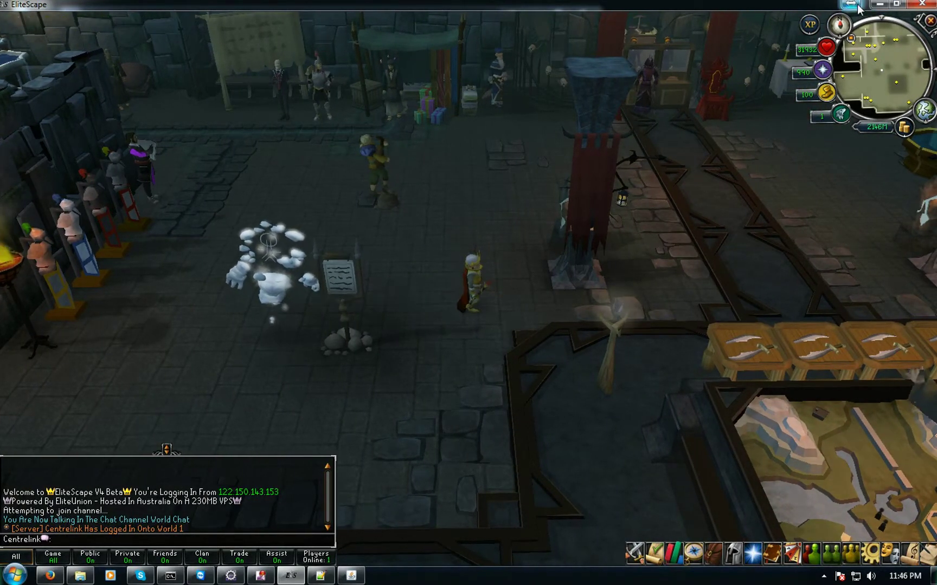
Minimize the EliteScape game window so the Server Panel shows on the desktop
click(879, 4)
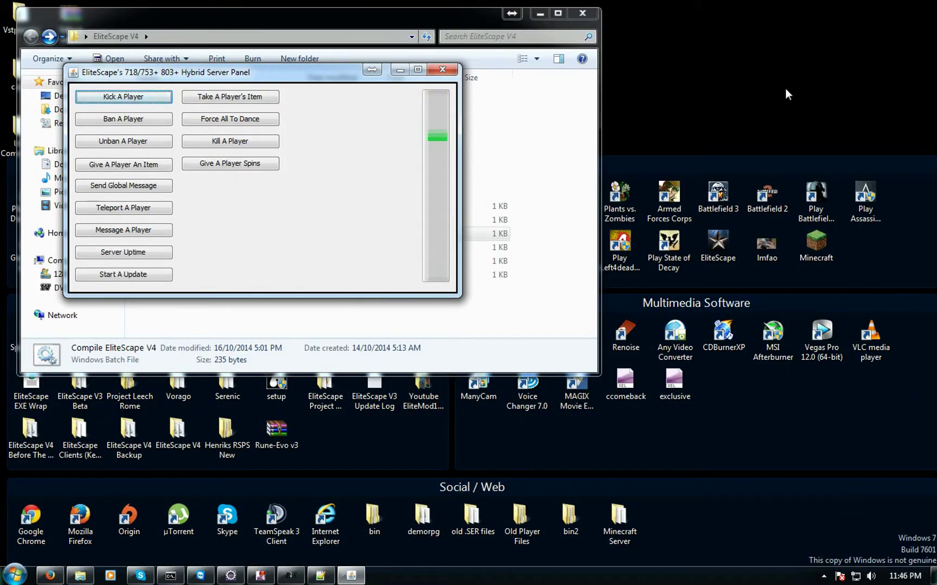